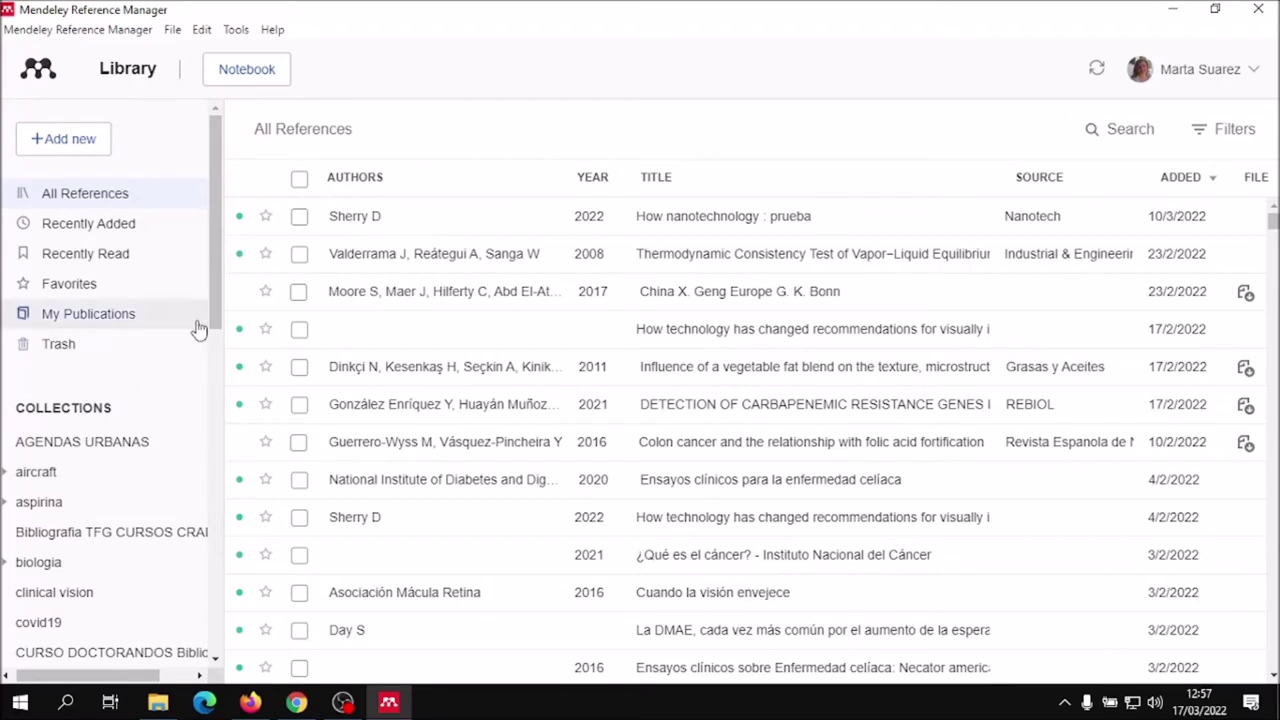
- Find the TFM MASTER 2022 collection in the library and expand it together with its 2. Metodología subcollection
drag(215, 305, 210, 503)
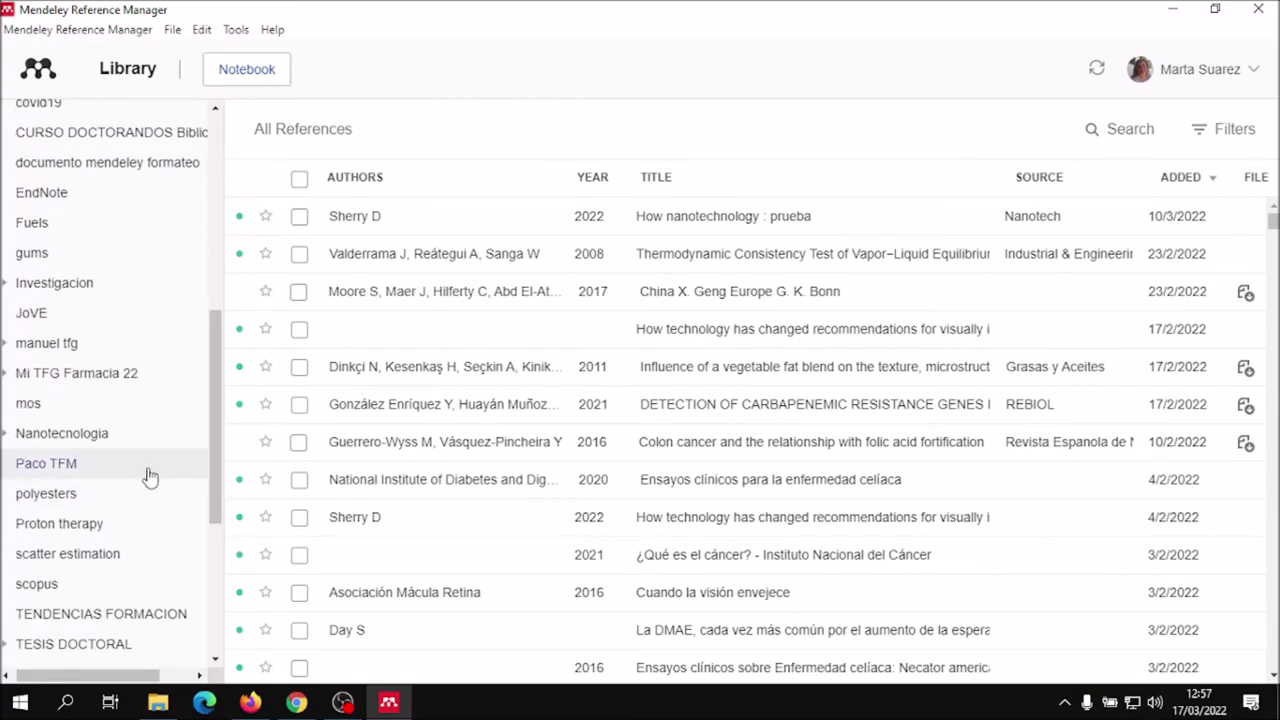
scroll(148, 476, down, 3)
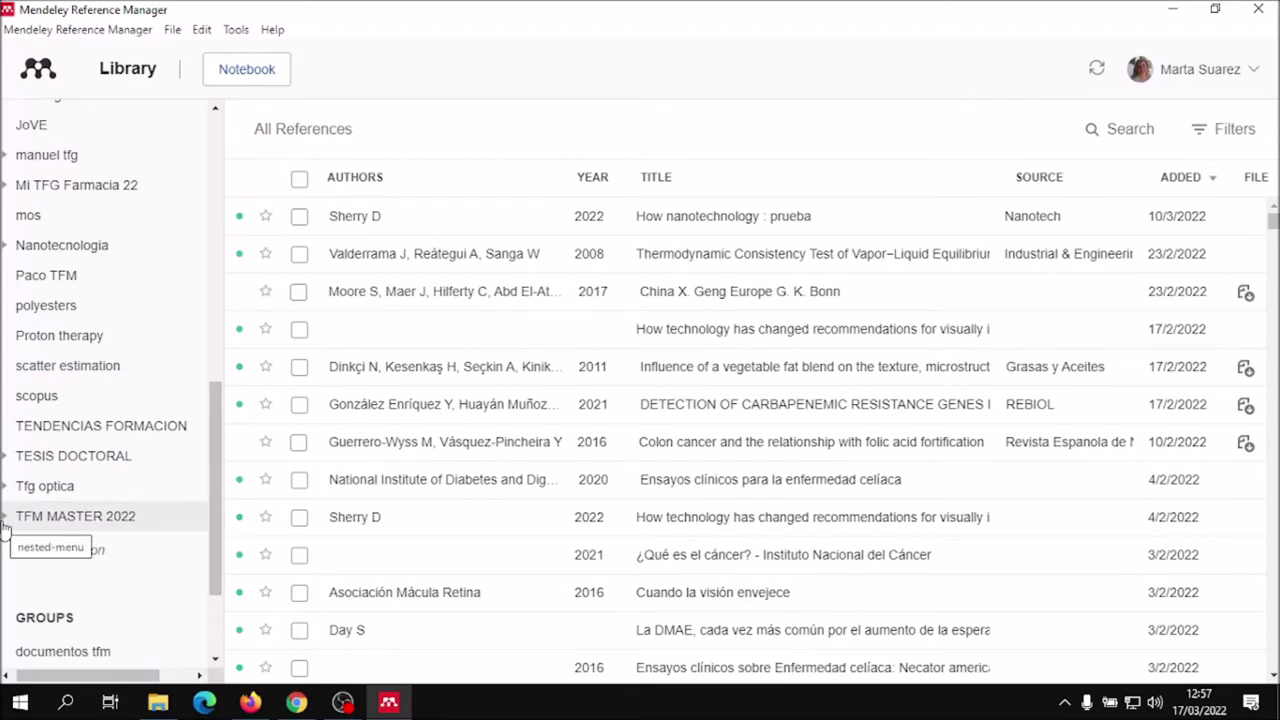
scroll(88, 505, down, 3)
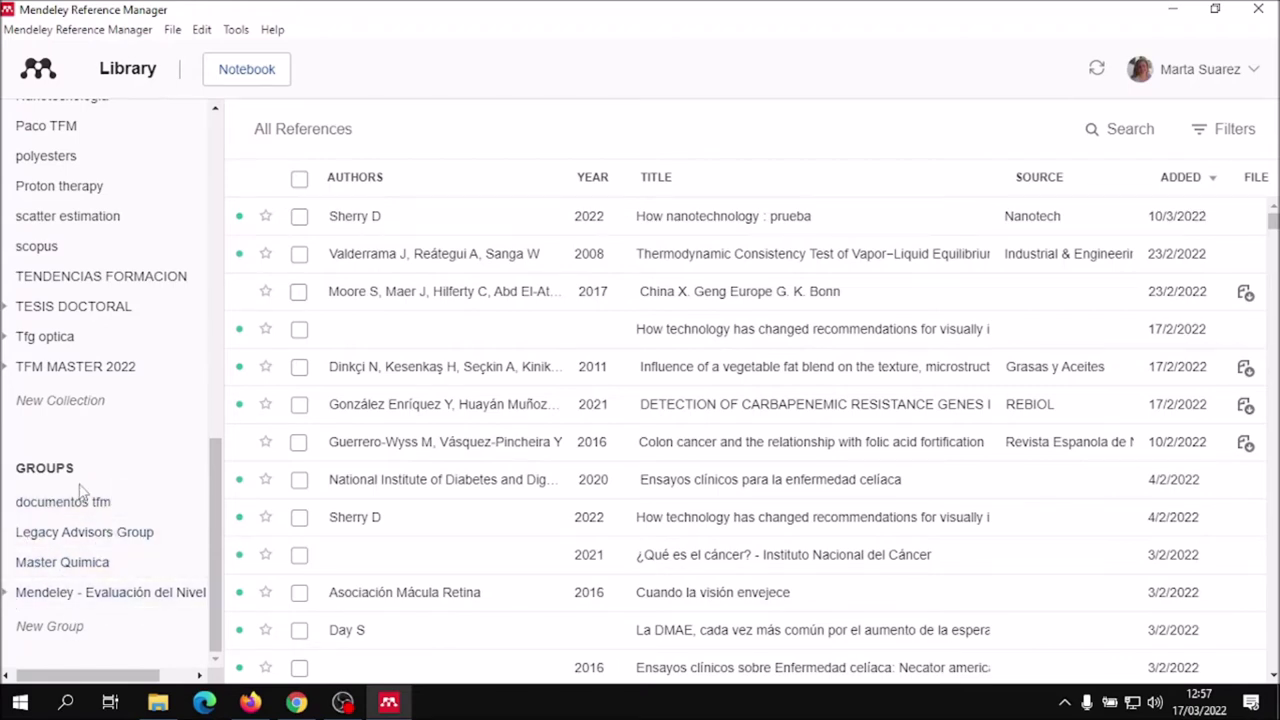
scroll(94, 468, up, 2)
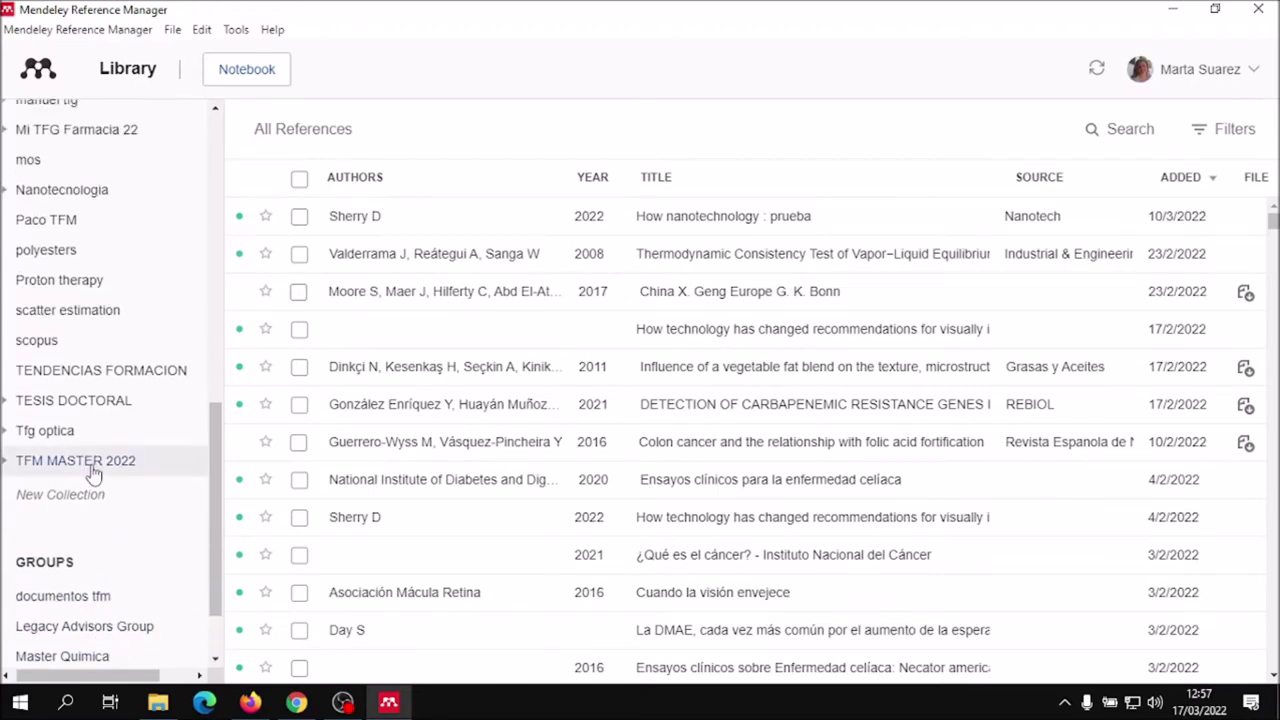
click(5, 465)
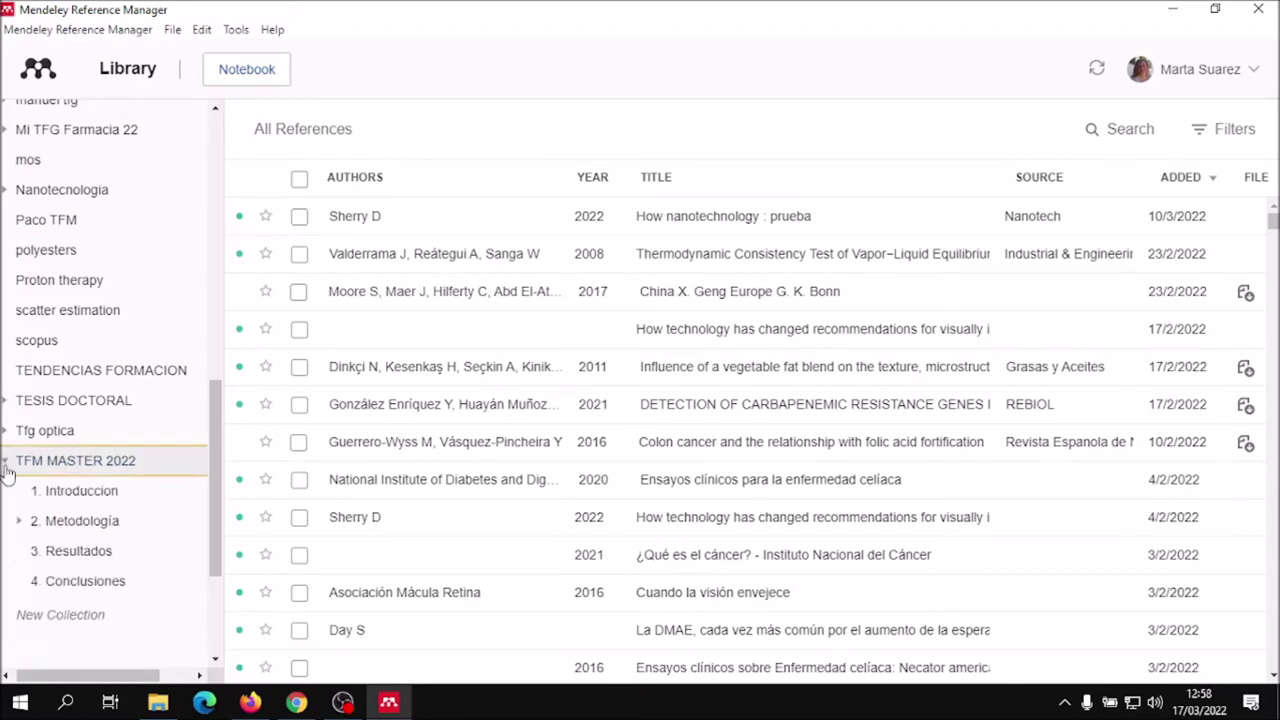
scroll(10, 480, down, 2)
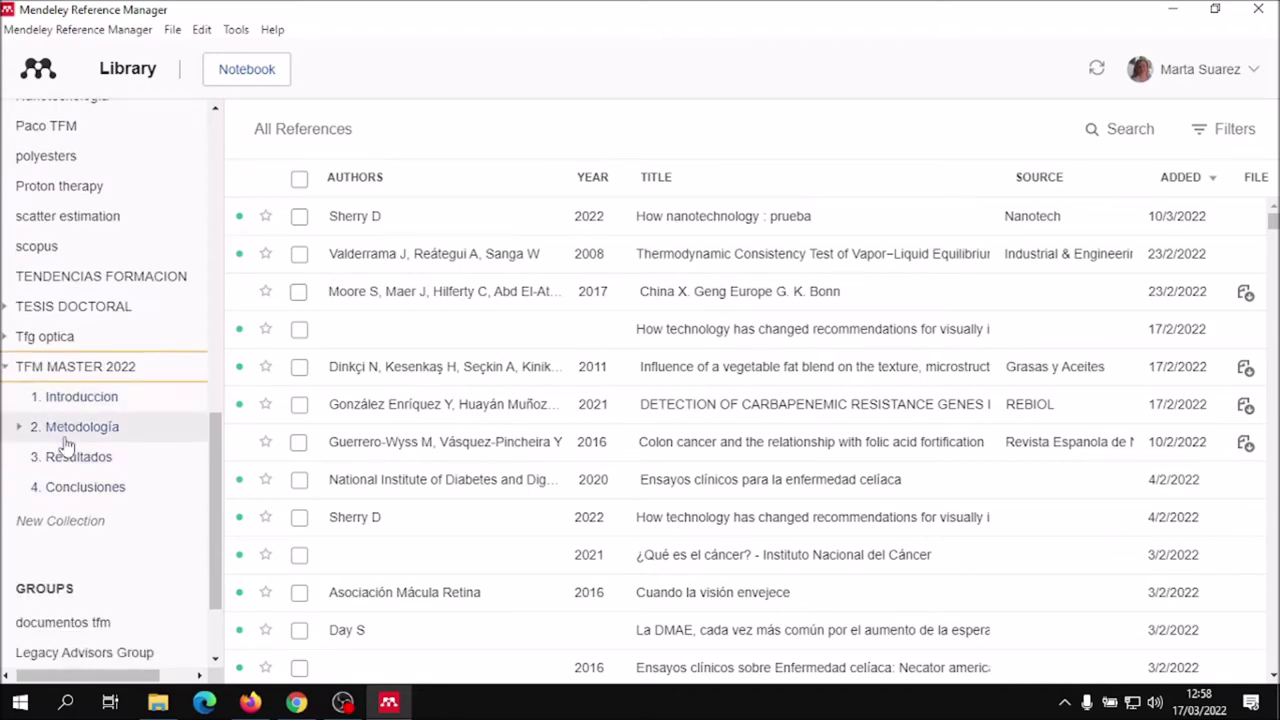
click(19, 426)
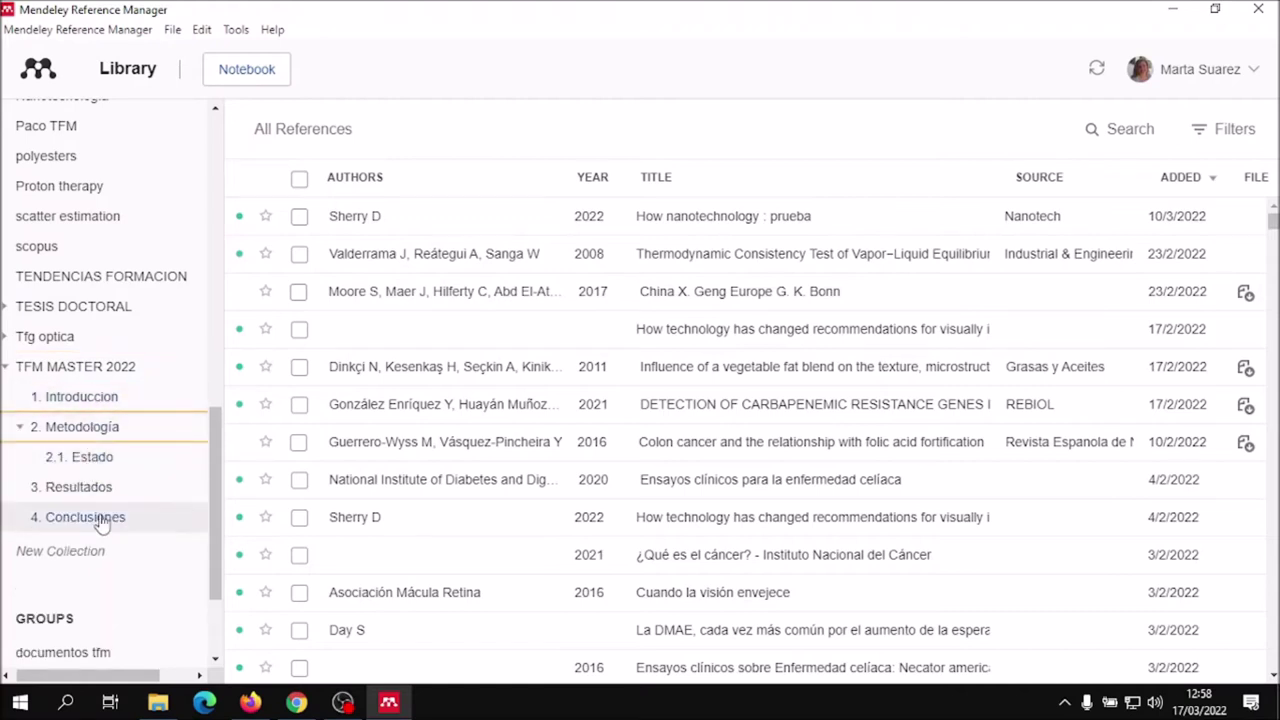
- Look through the references stored in the 2.1. Estado, Metodología, Introduccion, Resultados and Conclusiones subcollections of TFM MASTER 2022
click(92, 462)
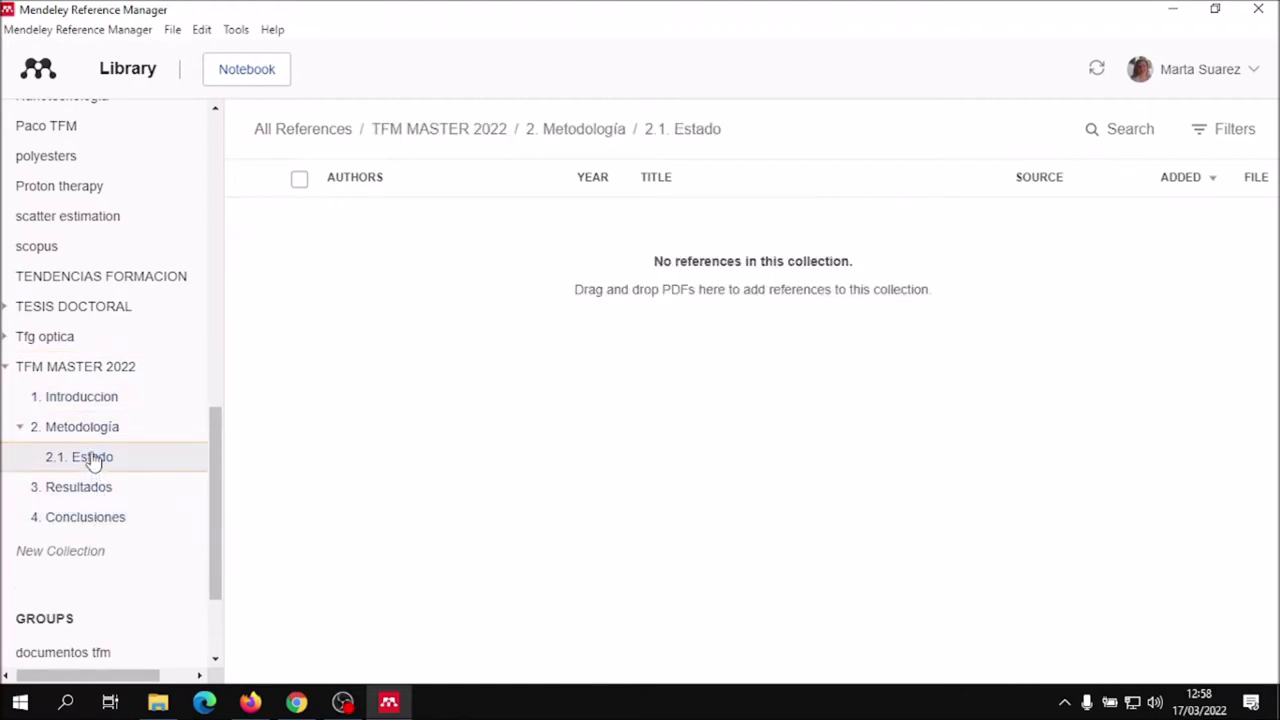
click(99, 438)
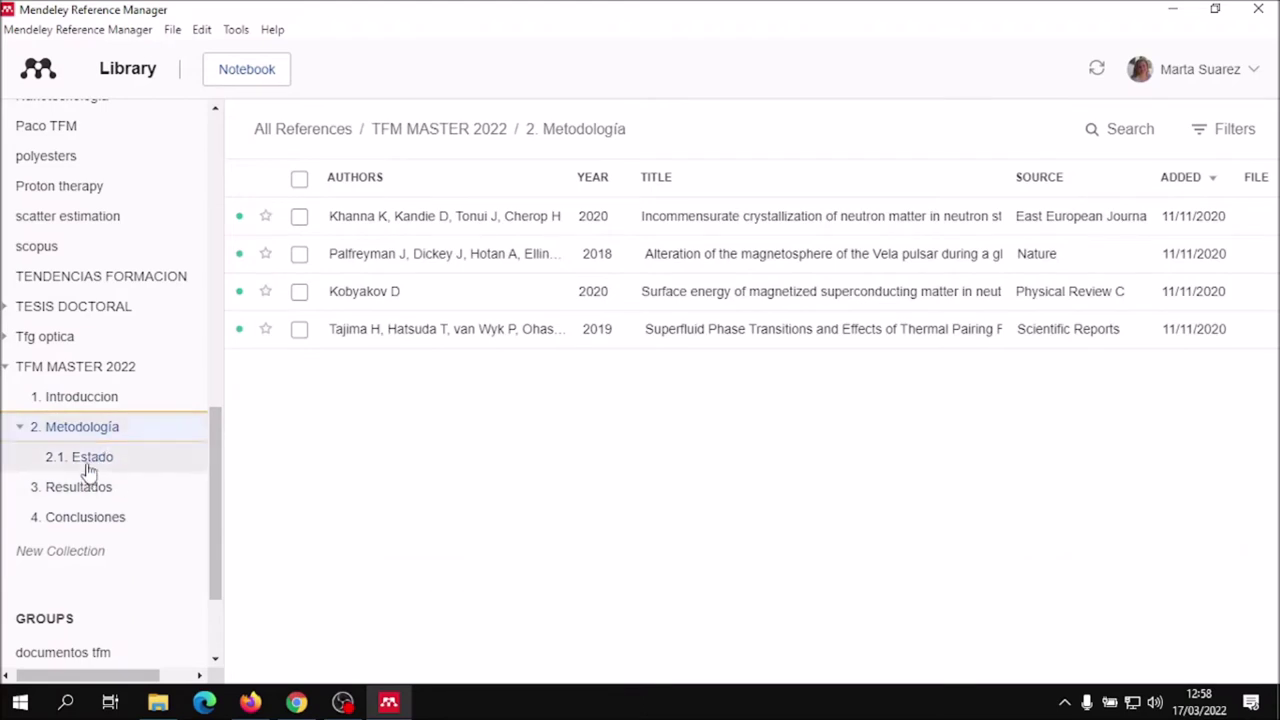
click(88, 469)
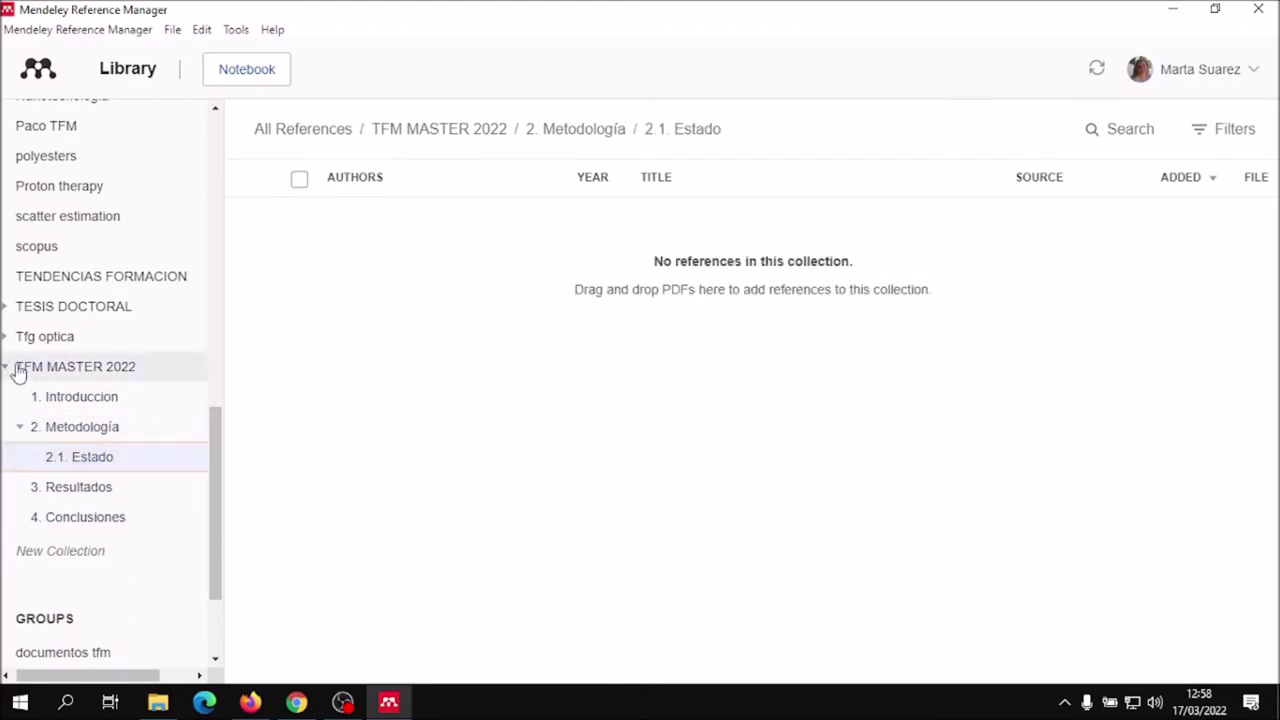
click(79, 406)
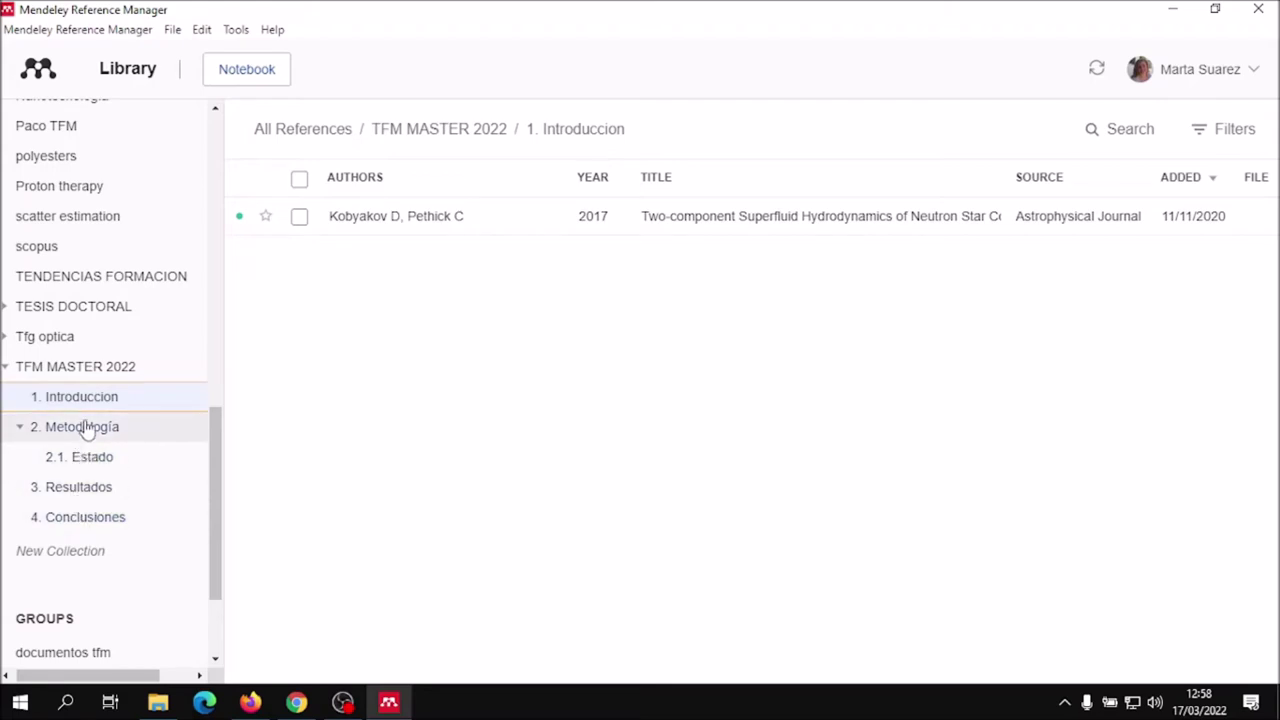
click(88, 493)
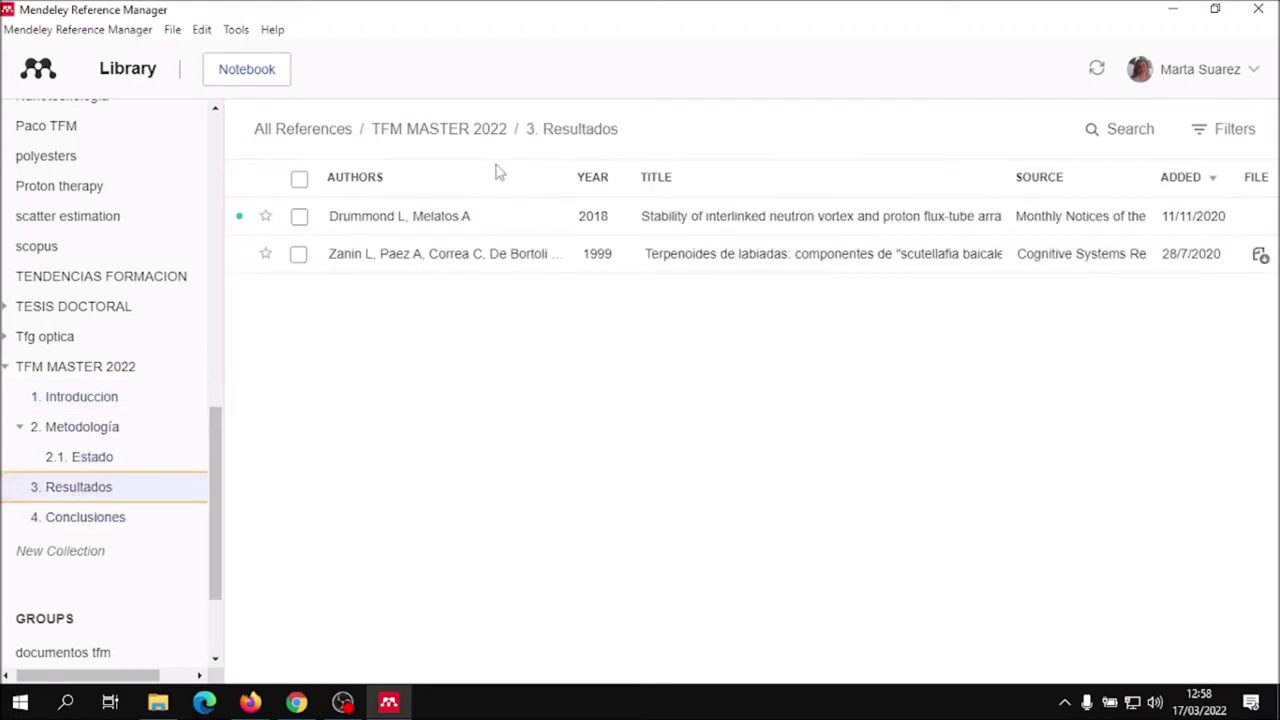
click(100, 520)
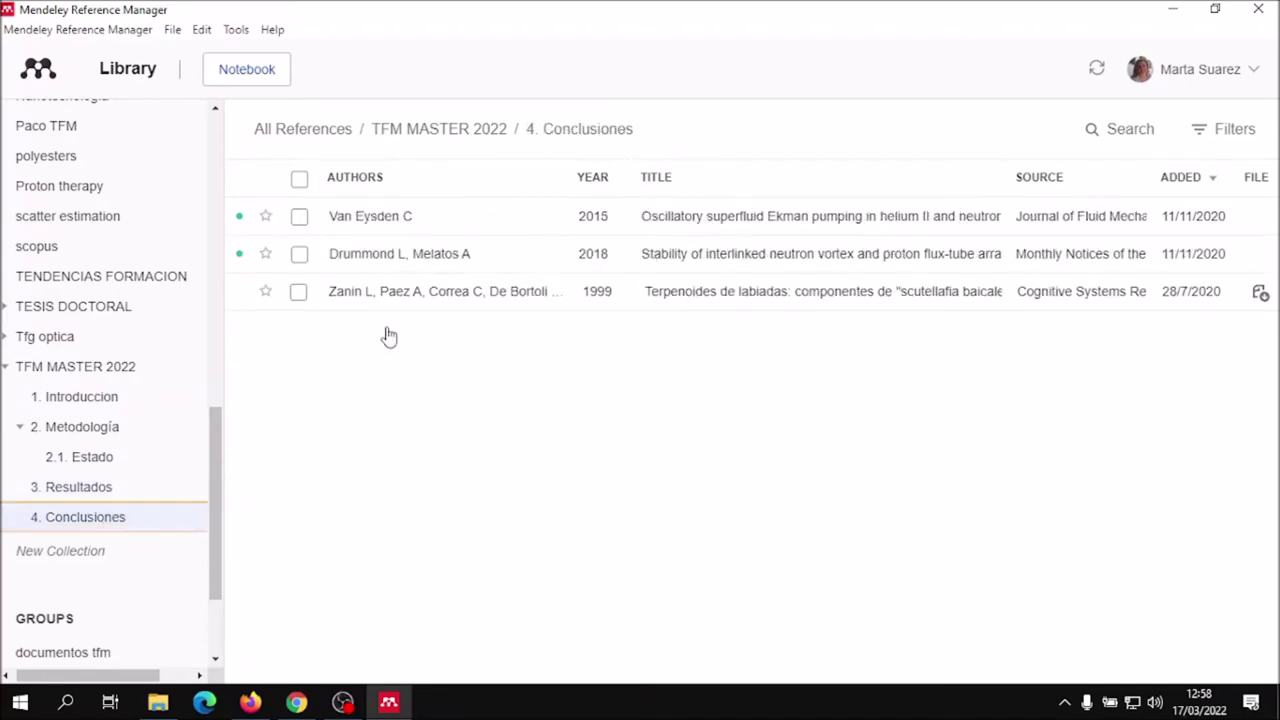
click(97, 493)
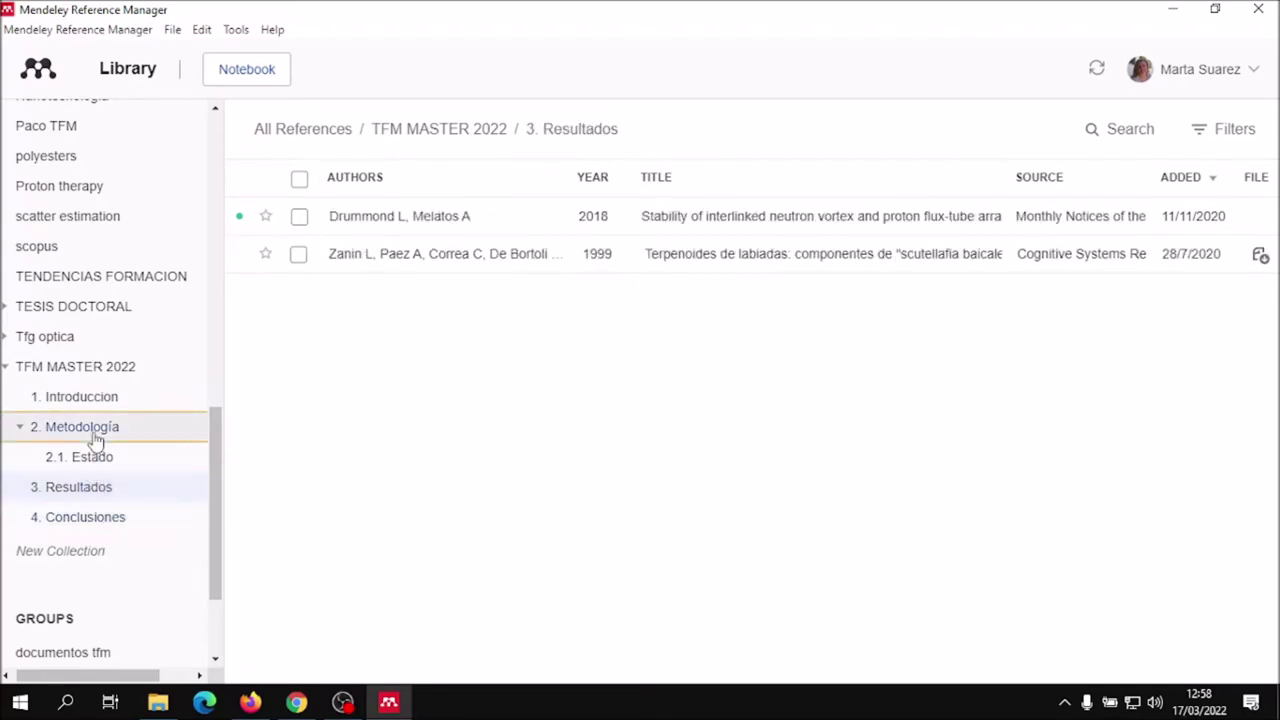
click(96, 430)
click(104, 405)
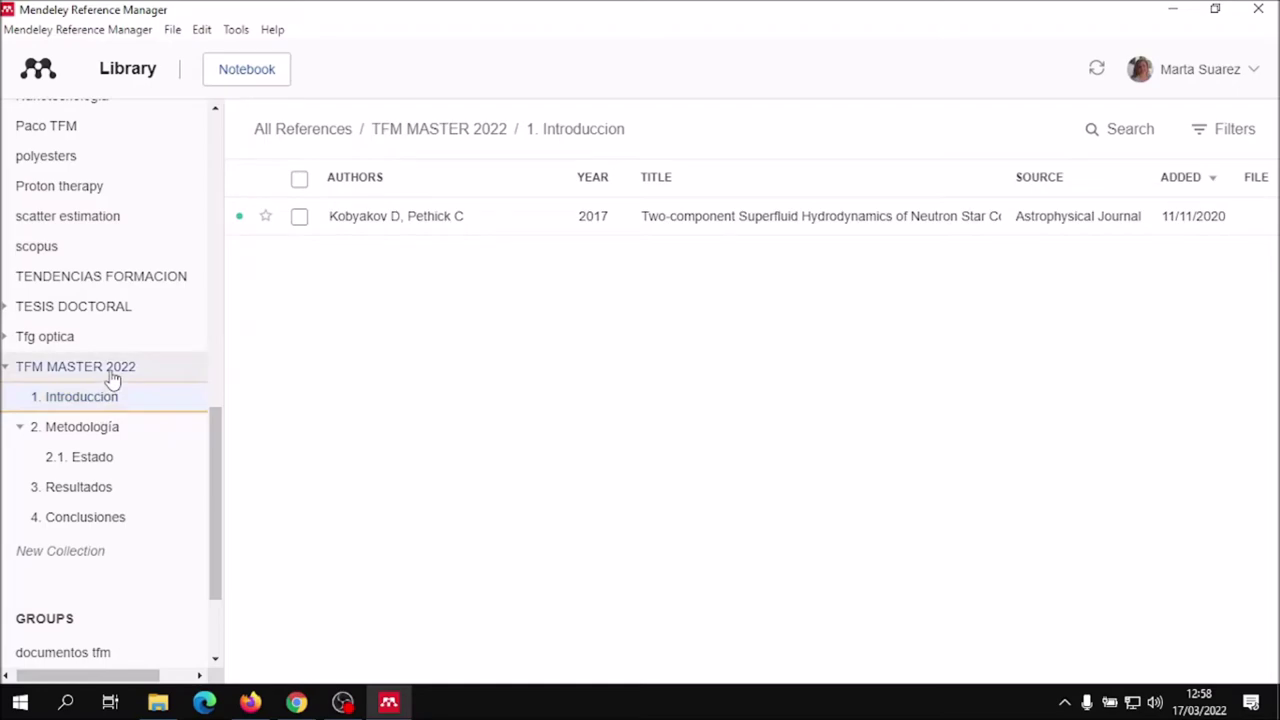
- Switch to the Word document in Chrome and review its title, abstract and table of contents
click(296, 702)
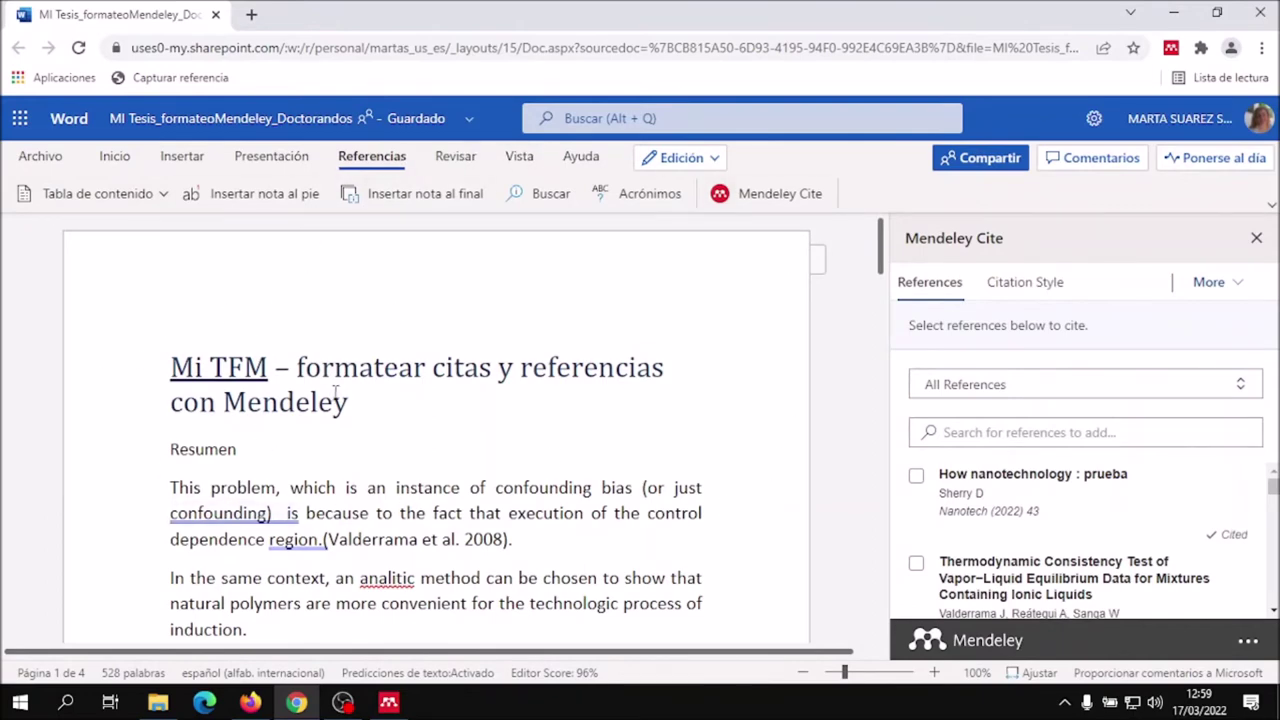
scroll(338, 393, down, 1)
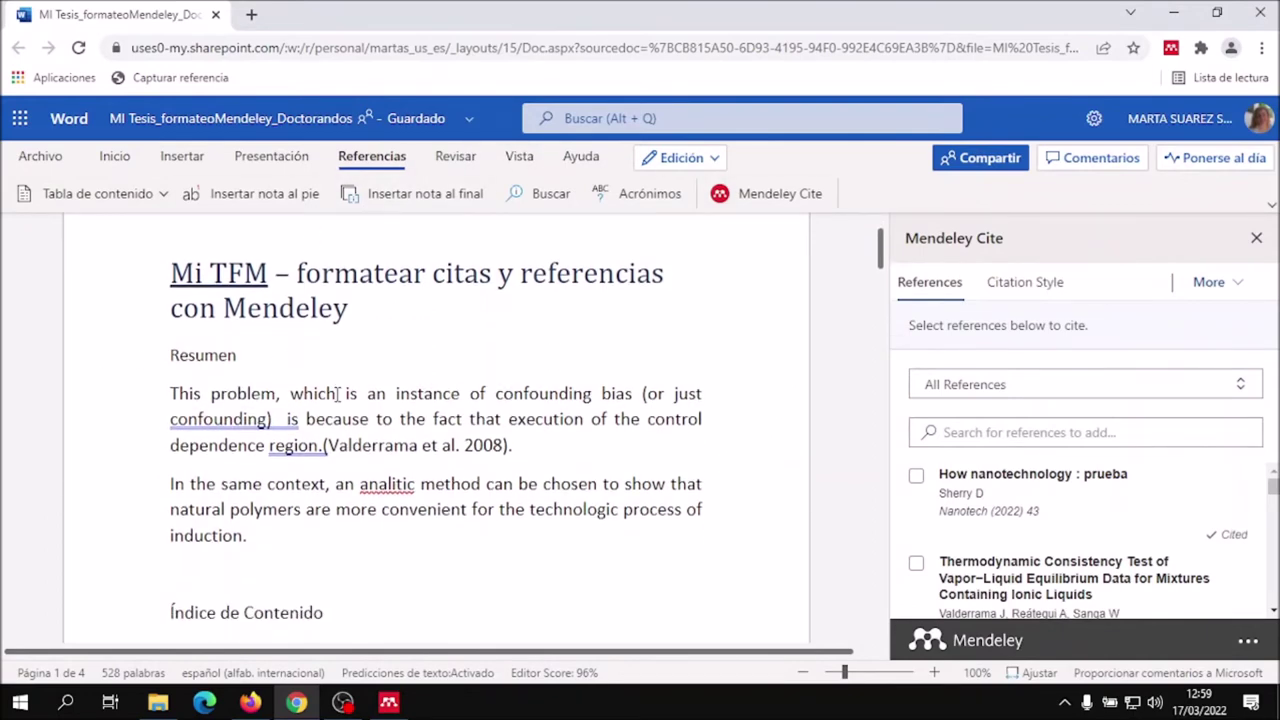
scroll(338, 393, up, 1)
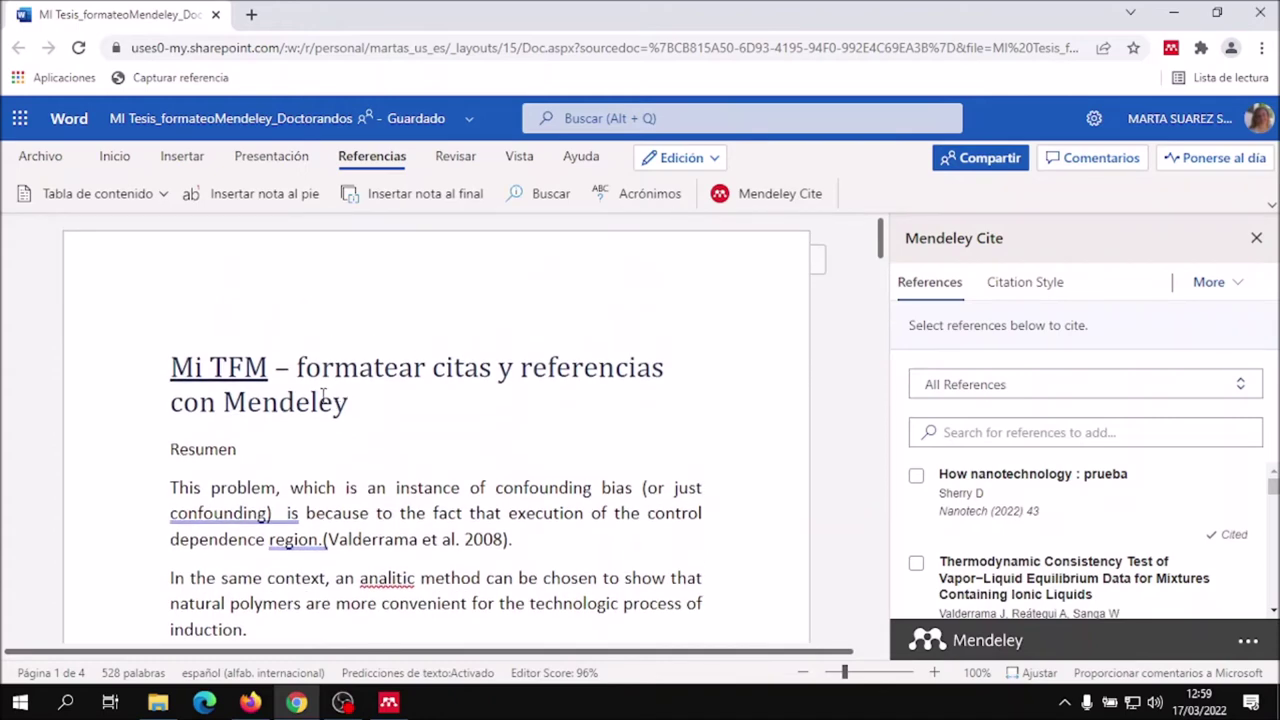
scroll(408, 420, down, 1)
scroll(405, 419, down, 3)
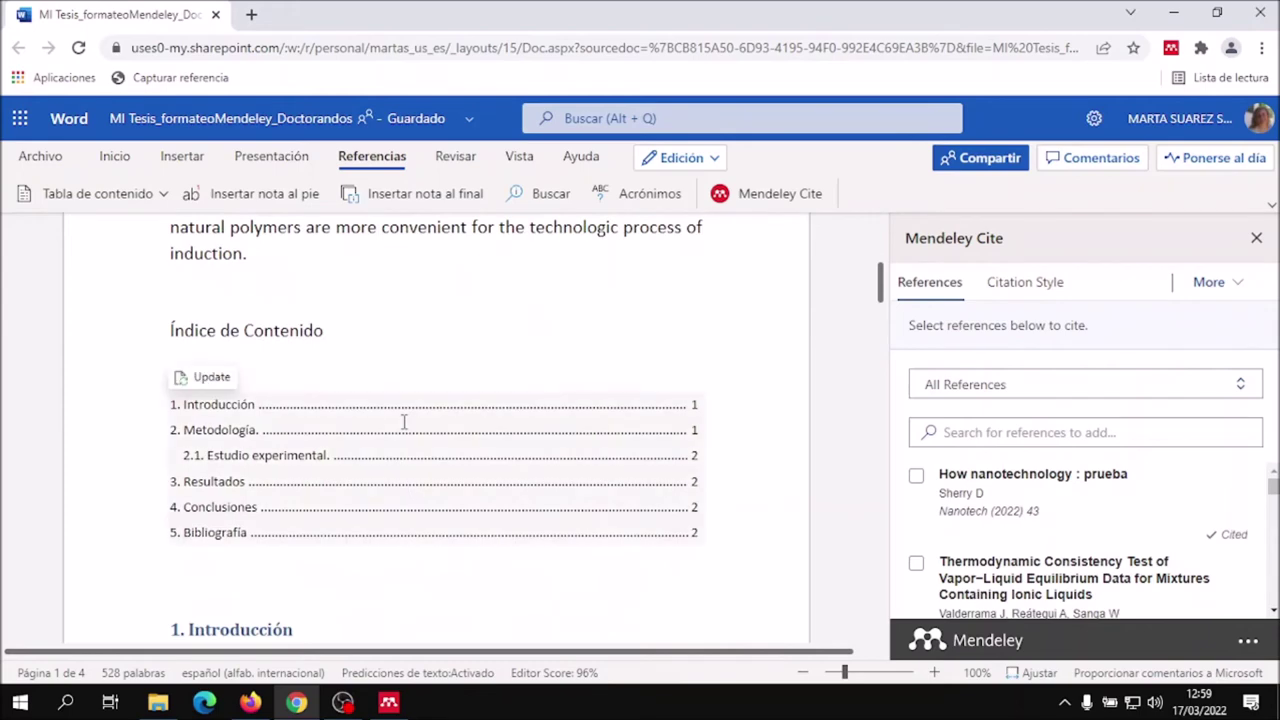
scroll(405, 421, up, 3)
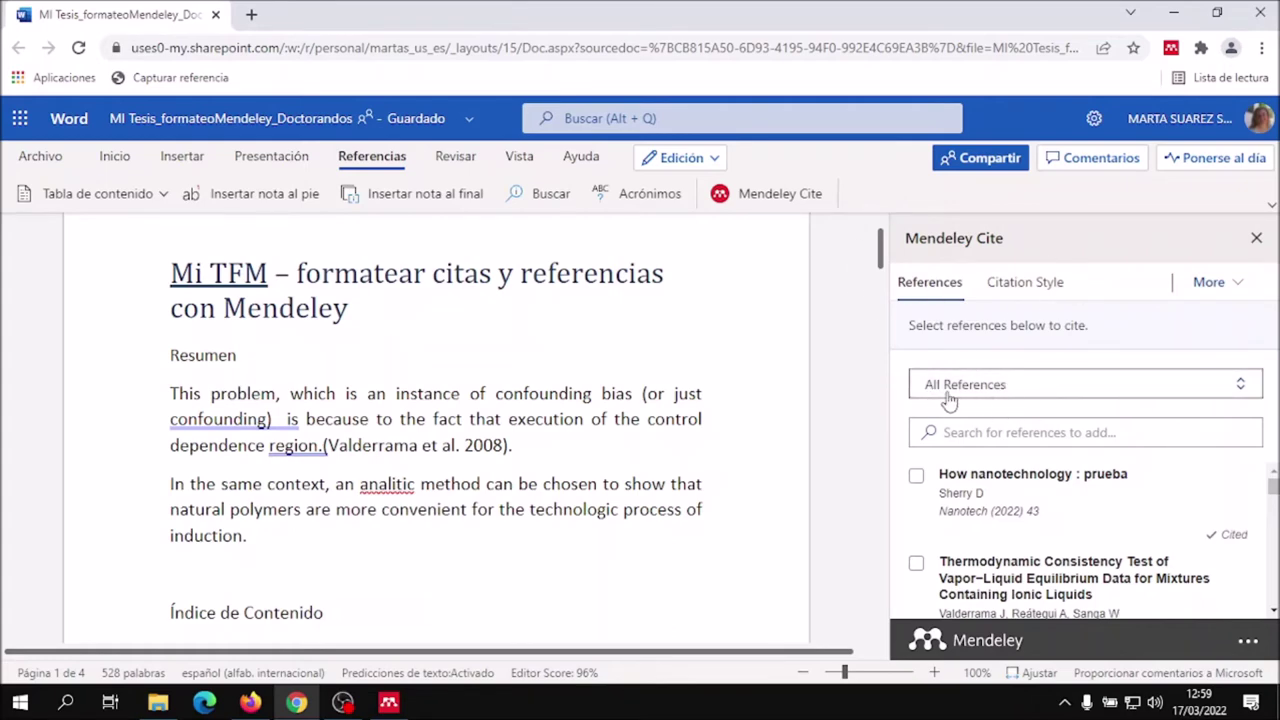
- Open the collection list in Mendeley Cite and look for the TFM MASTER collection
click(1245, 393)
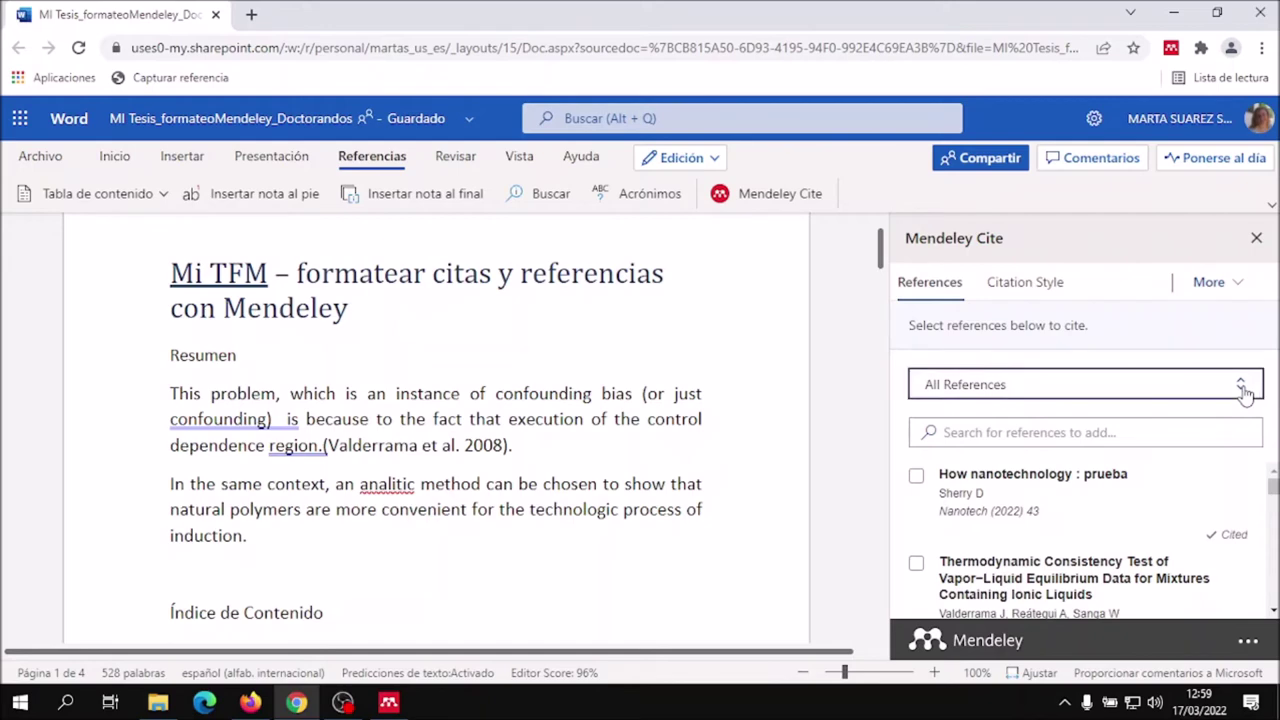
scroll(1130, 406, down, 2)
scroll(1125, 410, down, 6)
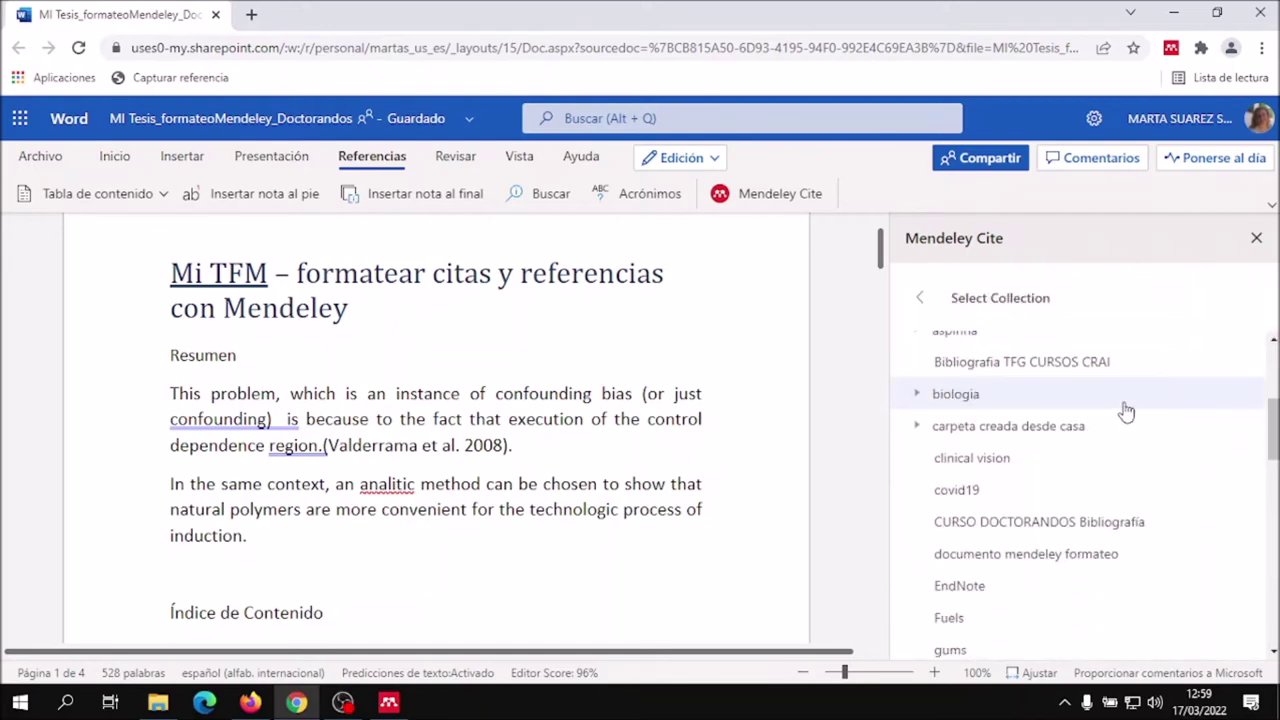
scroll(1120, 416, down, 6)
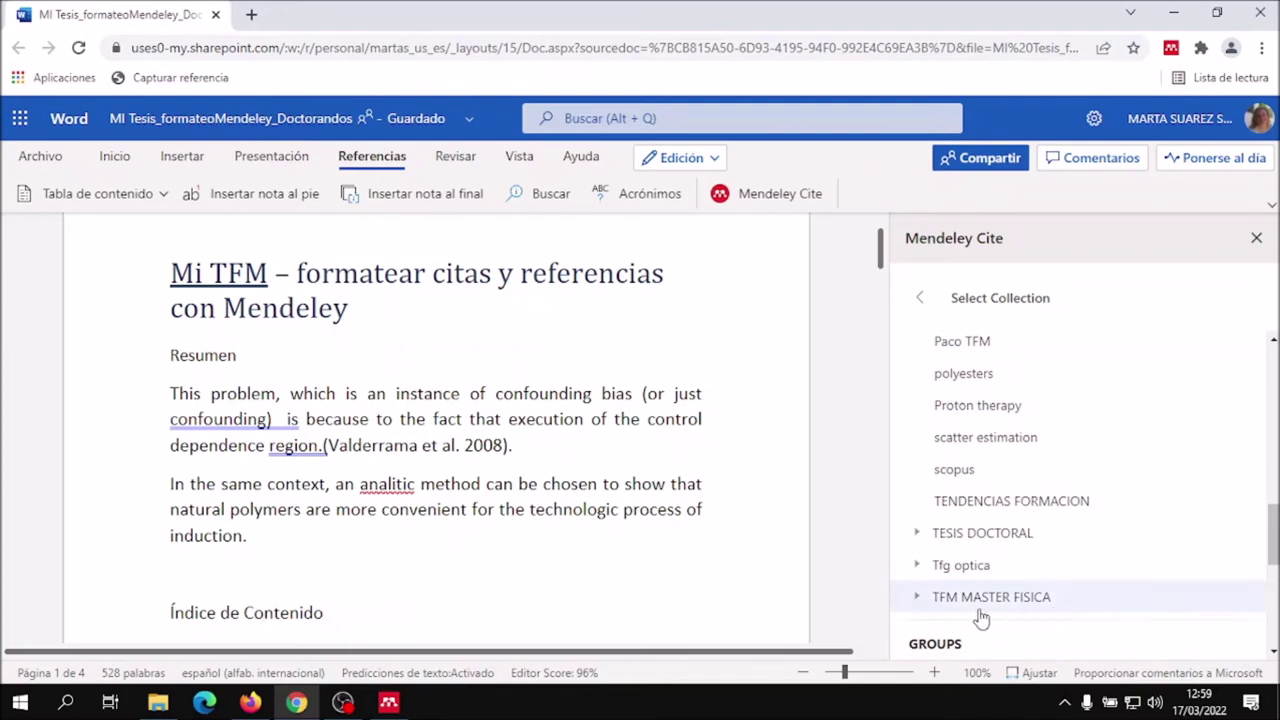
scroll(1100, 570, down, 2)
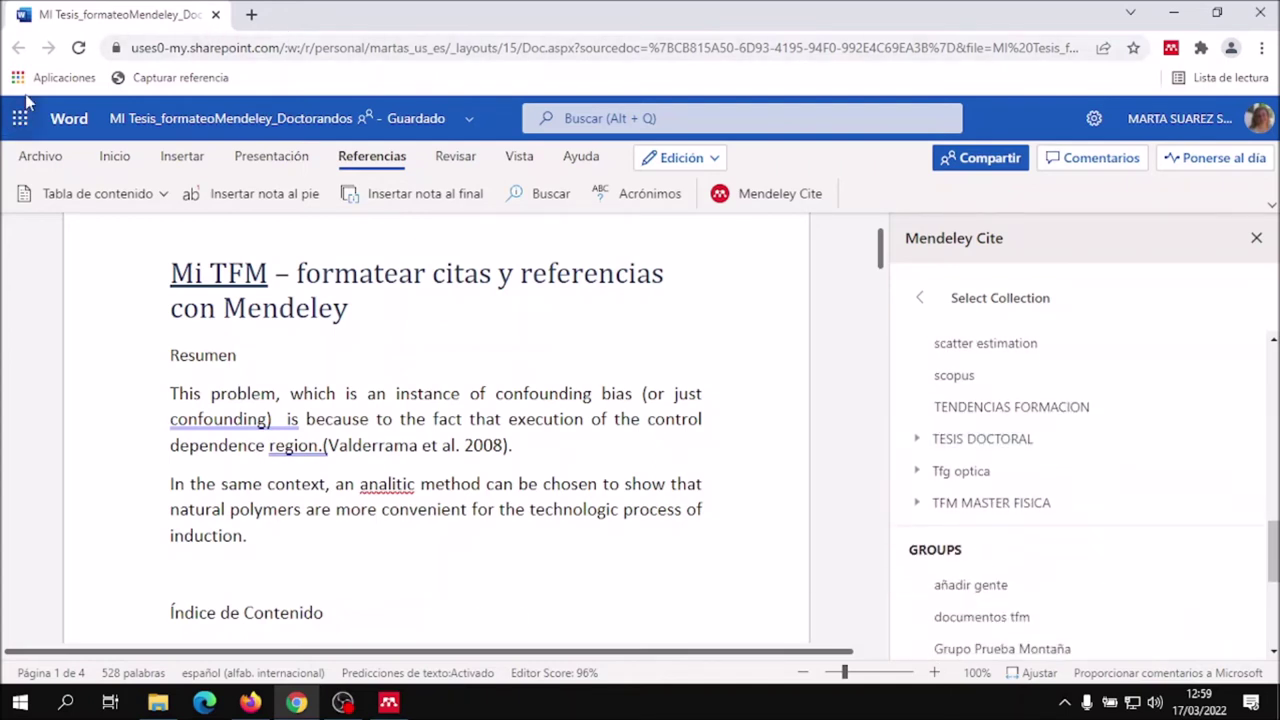
- Reload the Word document and reopen the Mendeley Cite add-in with its collection list
click(79, 49)
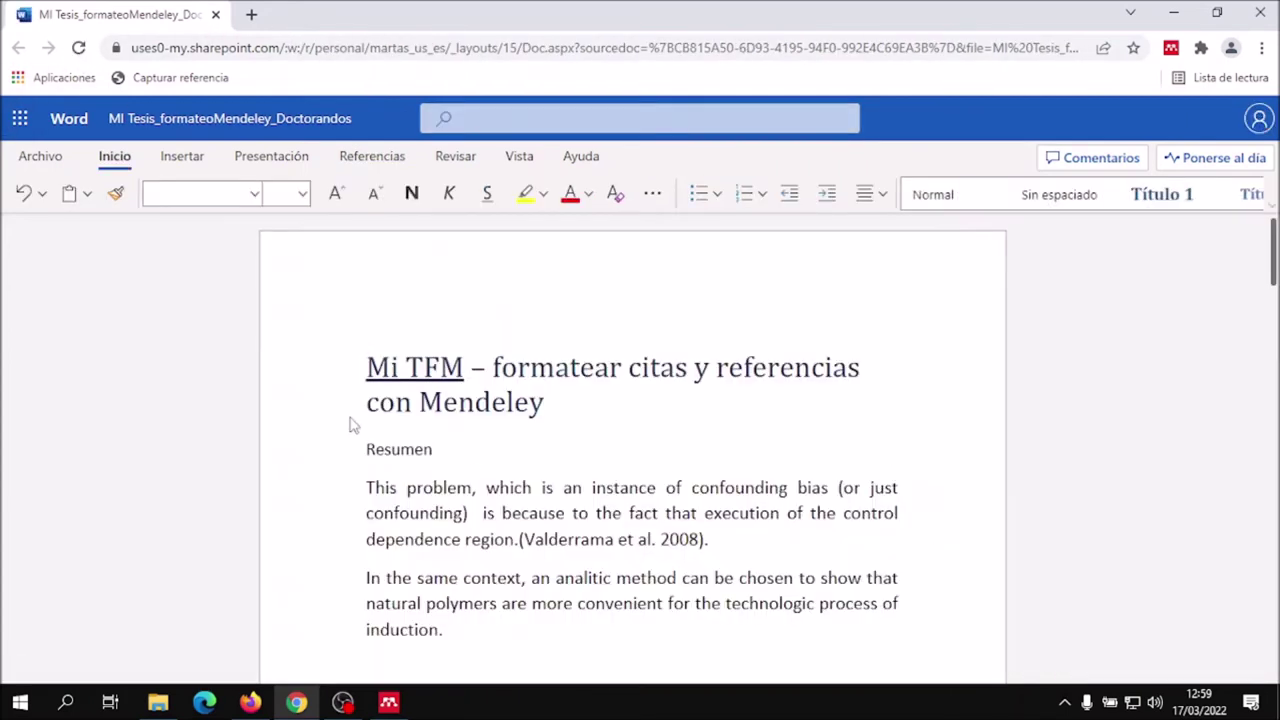
click(380, 163)
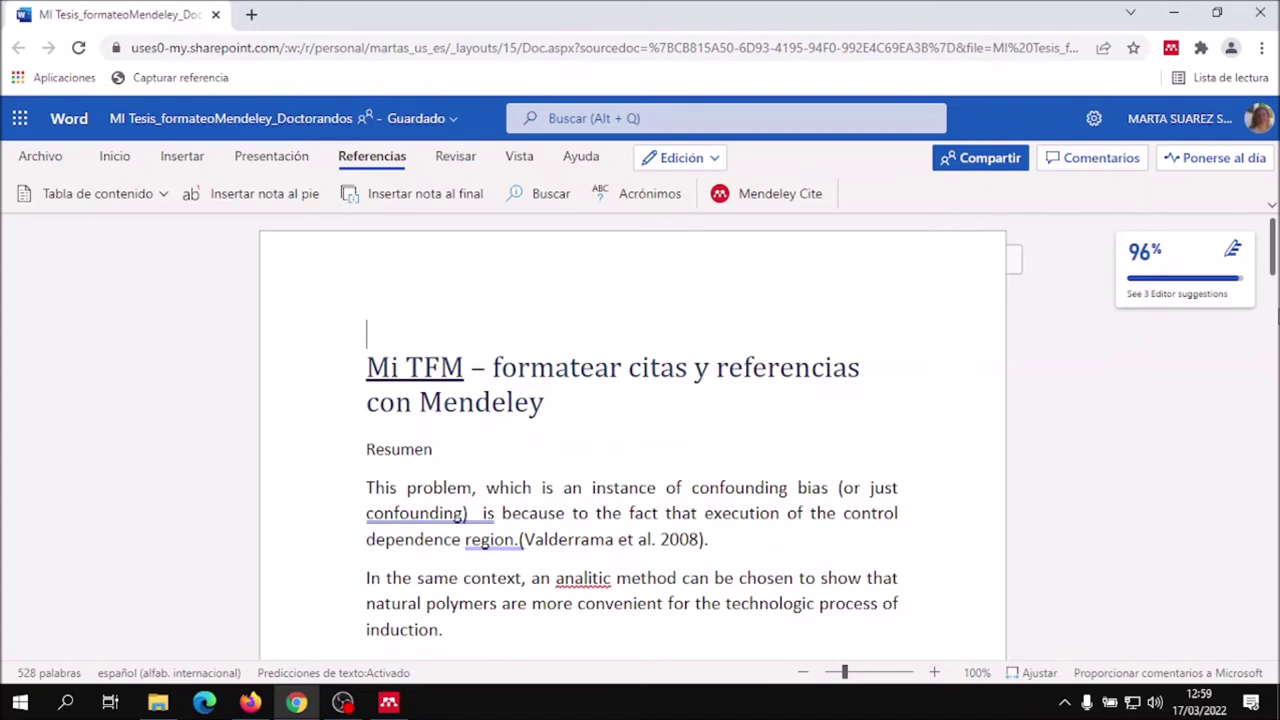
click(808, 200)
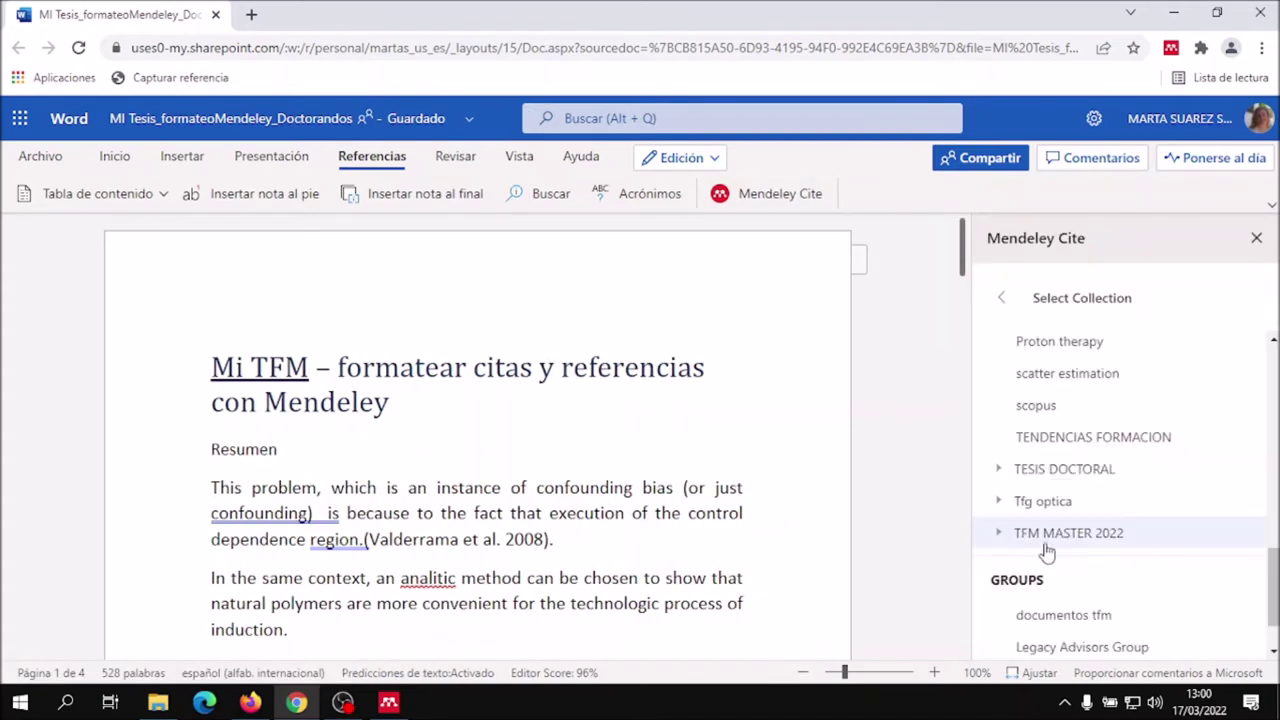
- Expand TFM MASTER 2022 in Mendeley Cite and compare its subcollections with those in Mendeley Reference Manager, returning to the Word document
click(1001, 540)
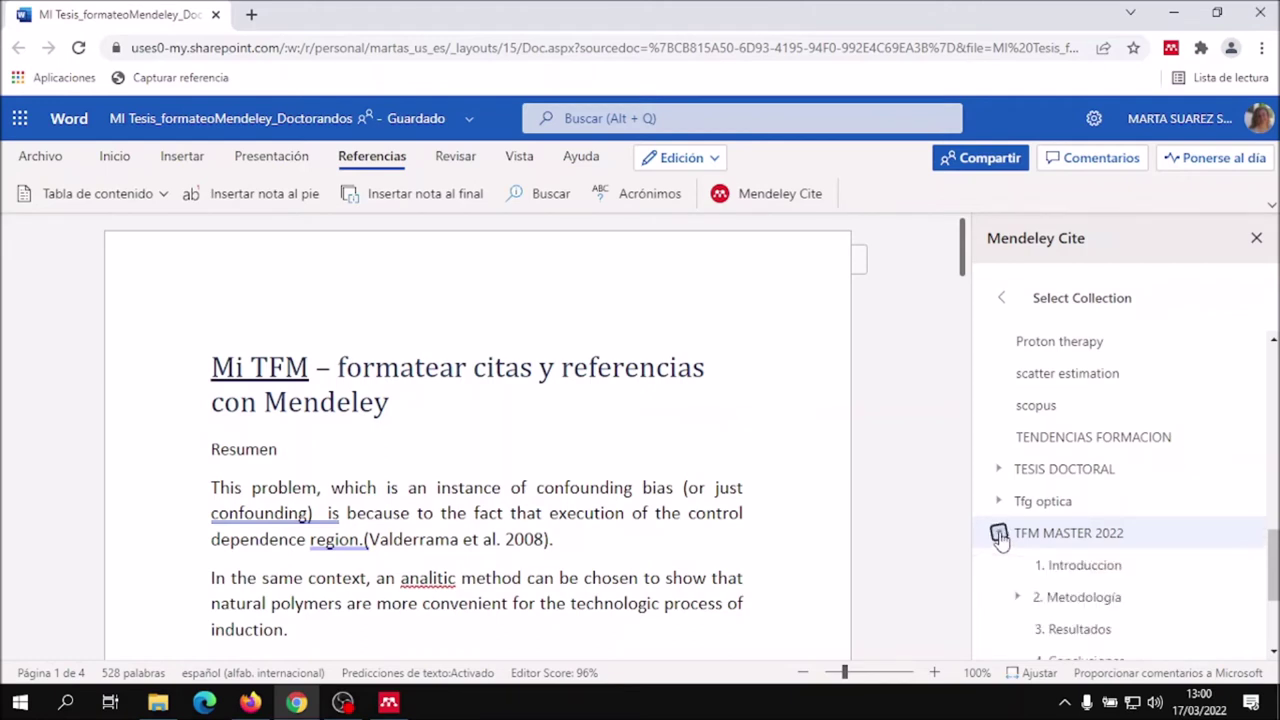
scroll(1140, 440, down, 3)
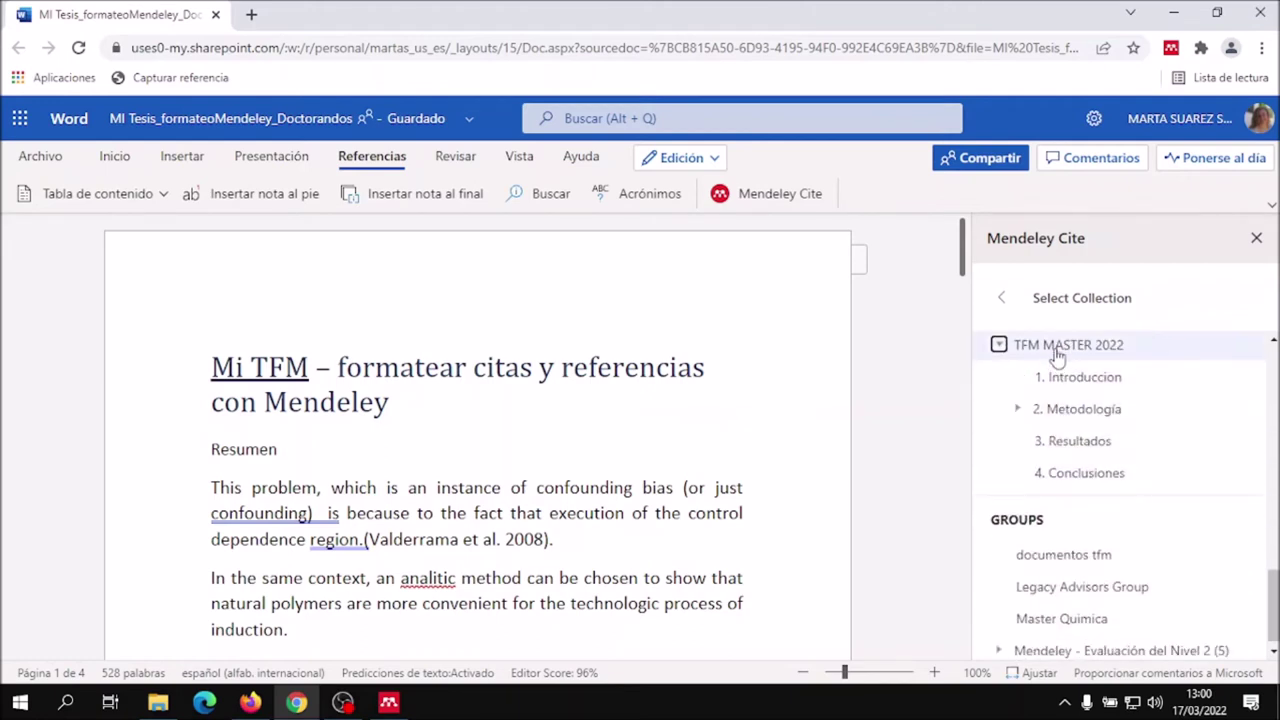
click(389, 703)
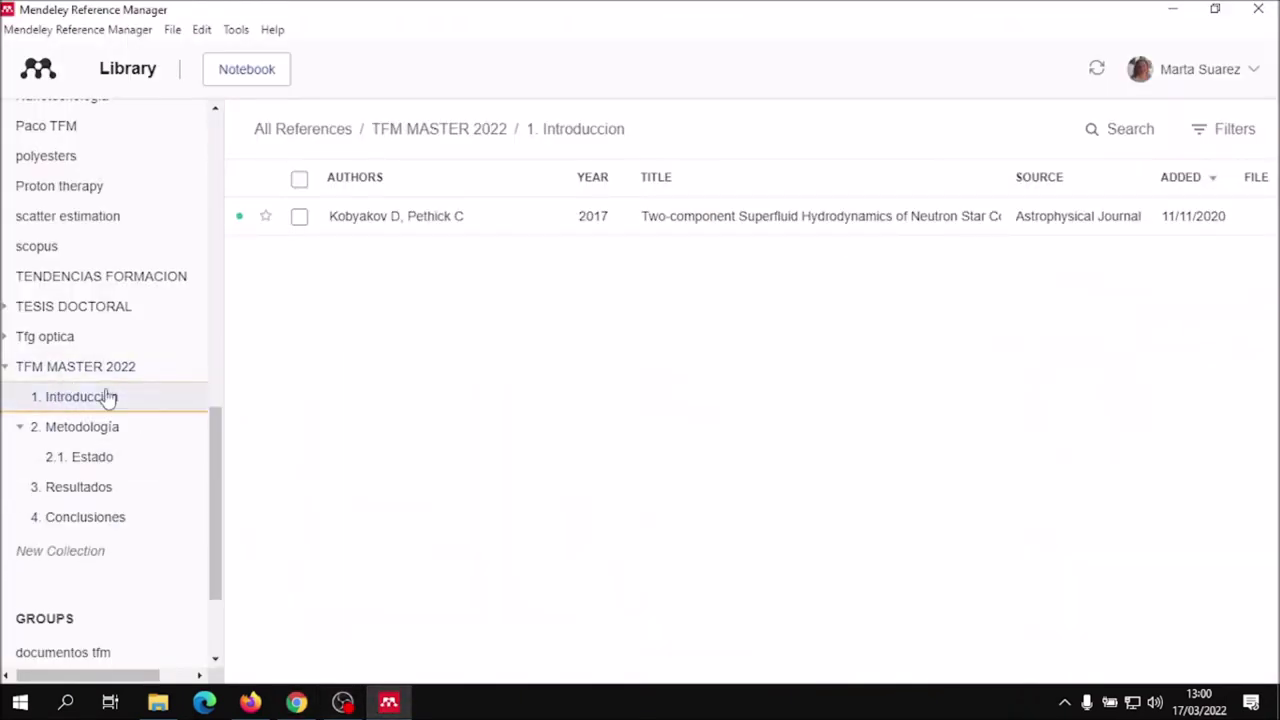
click(296, 703)
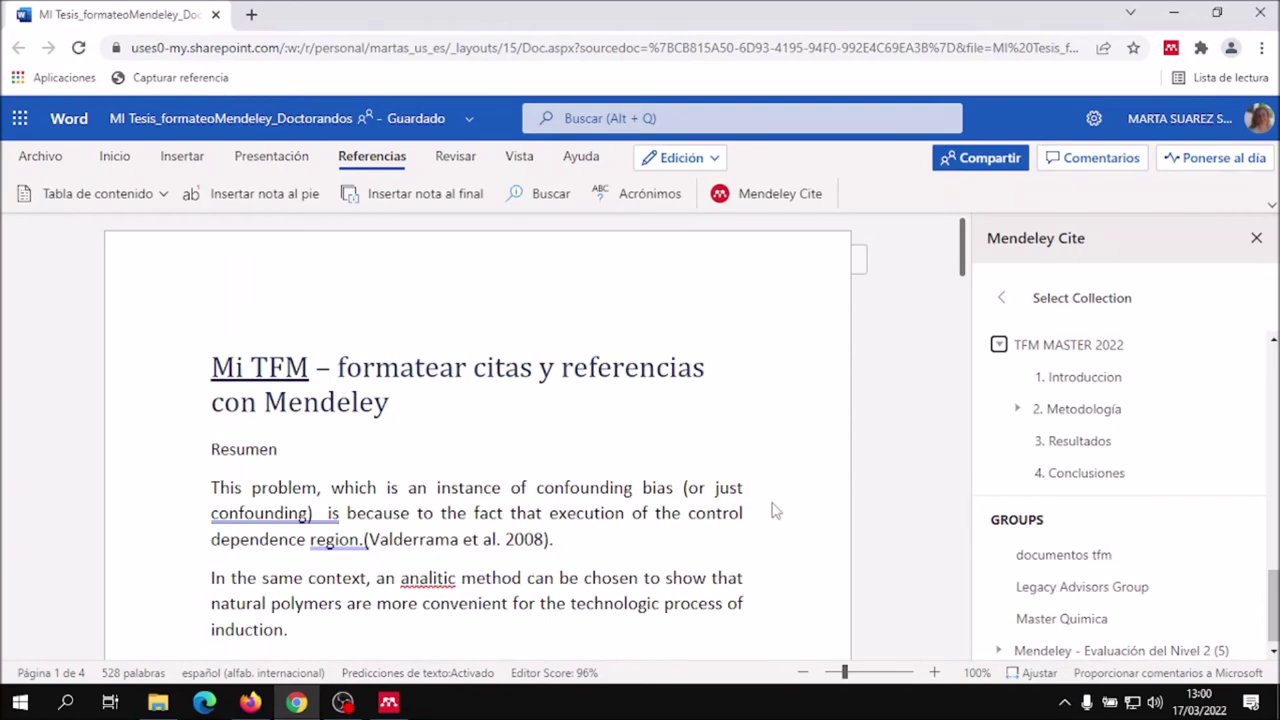
- Bring the document's 1. Introducción section into view and select the 1. Introduccion collection as the Mendeley Cite reference source
scroll(560, 510, down, 1)
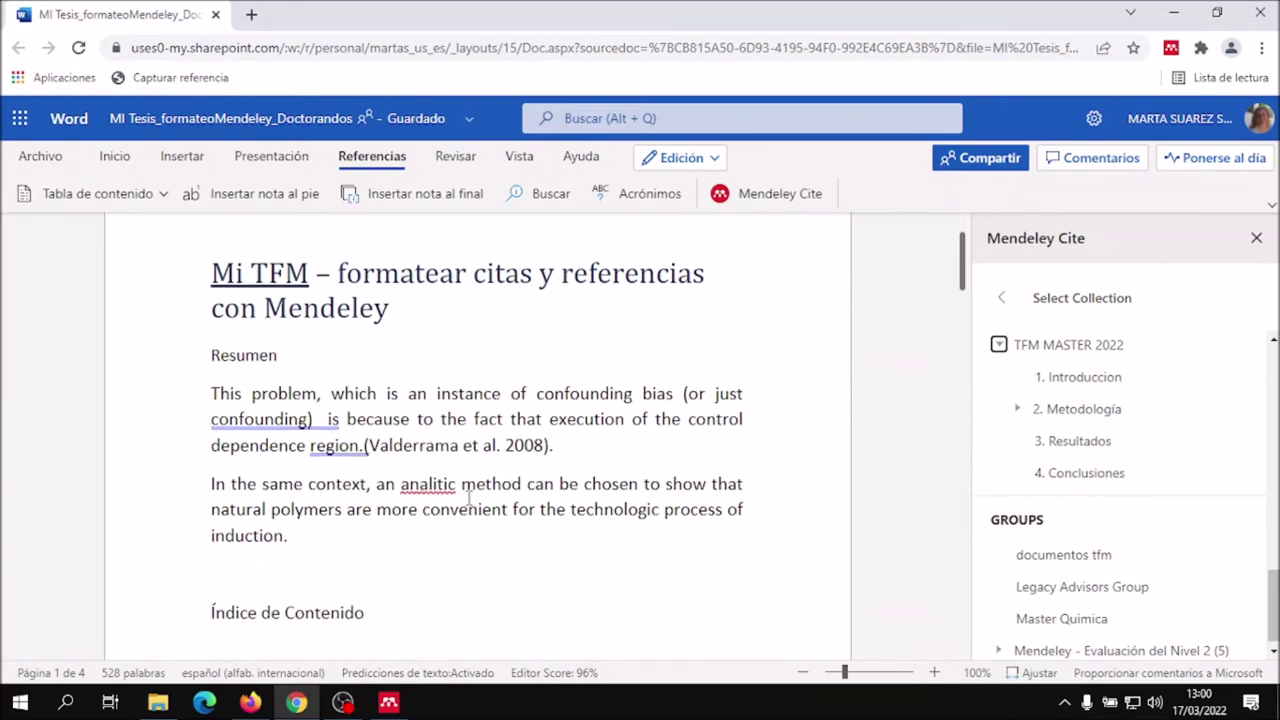
scroll(468, 497, down, 5)
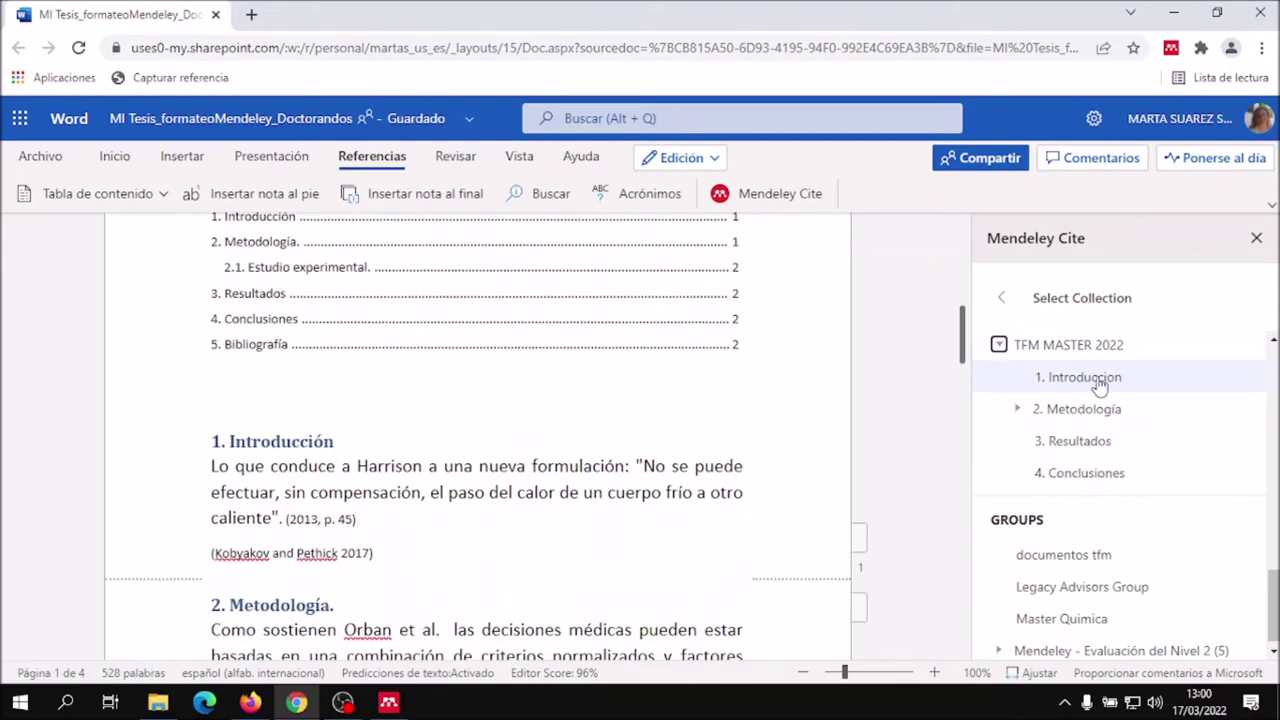
click(1098, 390)
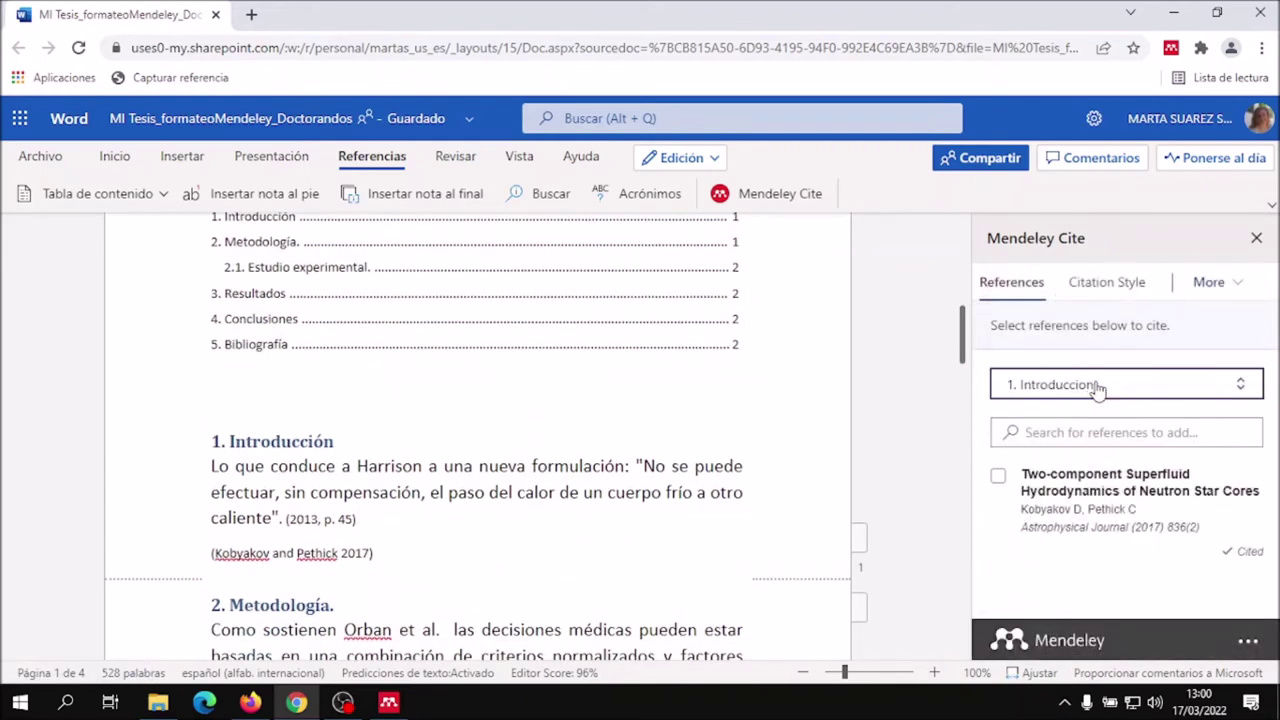
scroll(397, 540, down, 1)
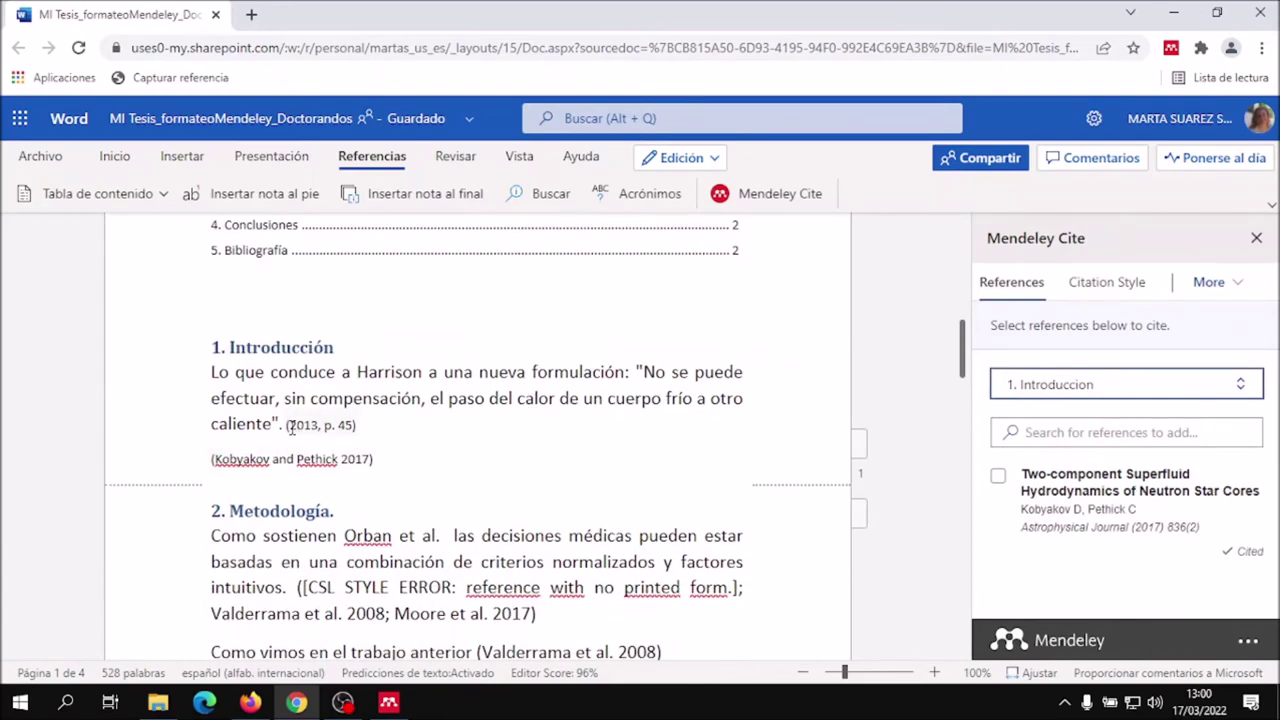
- Move the "(2013, p. 45)" citation below the Introducción quotation and insert a citation to "Two-component Superfluid Hydrodynamics of Neutron Star Cores" after the quotation
click(285, 426)
key(Return)
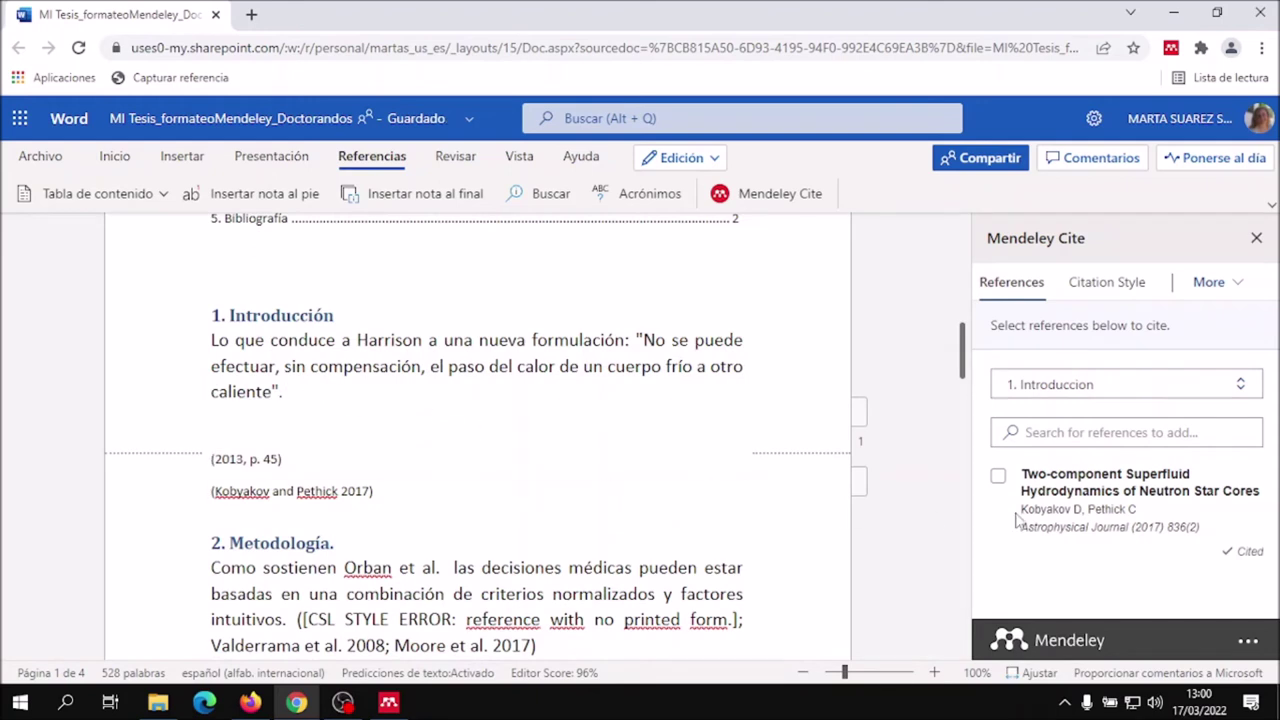
click(999, 481)
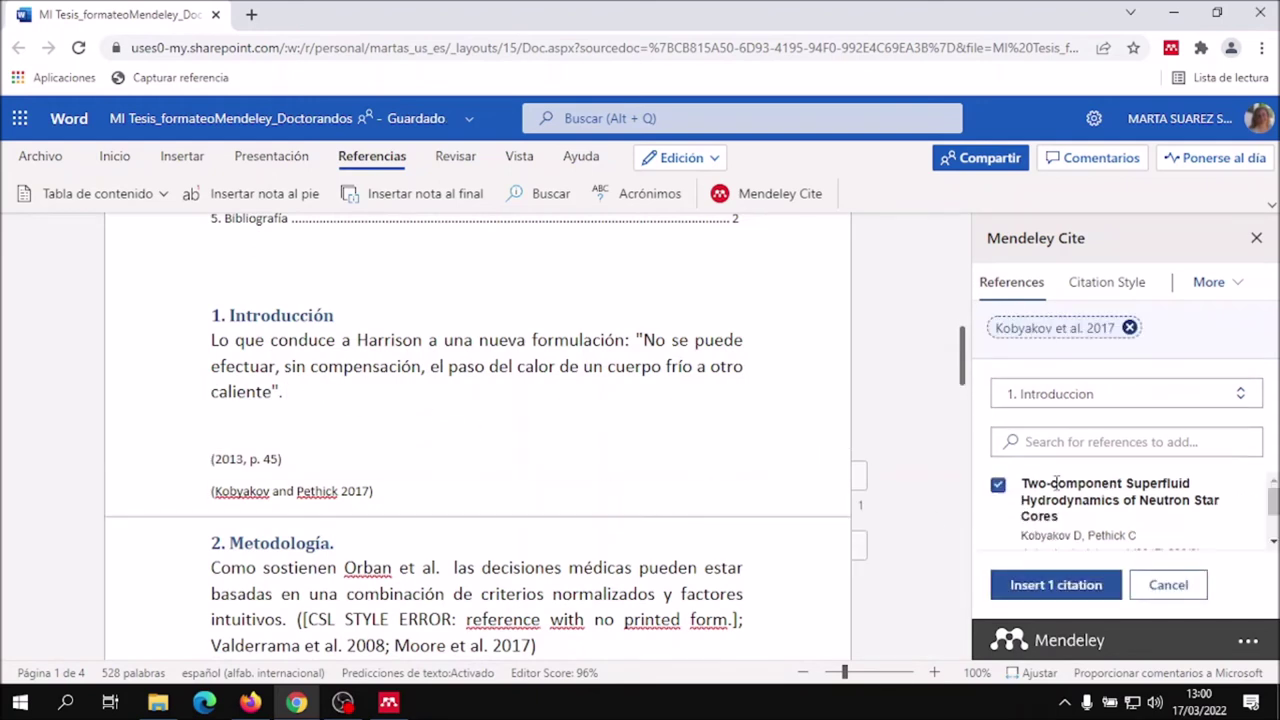
click(1075, 591)
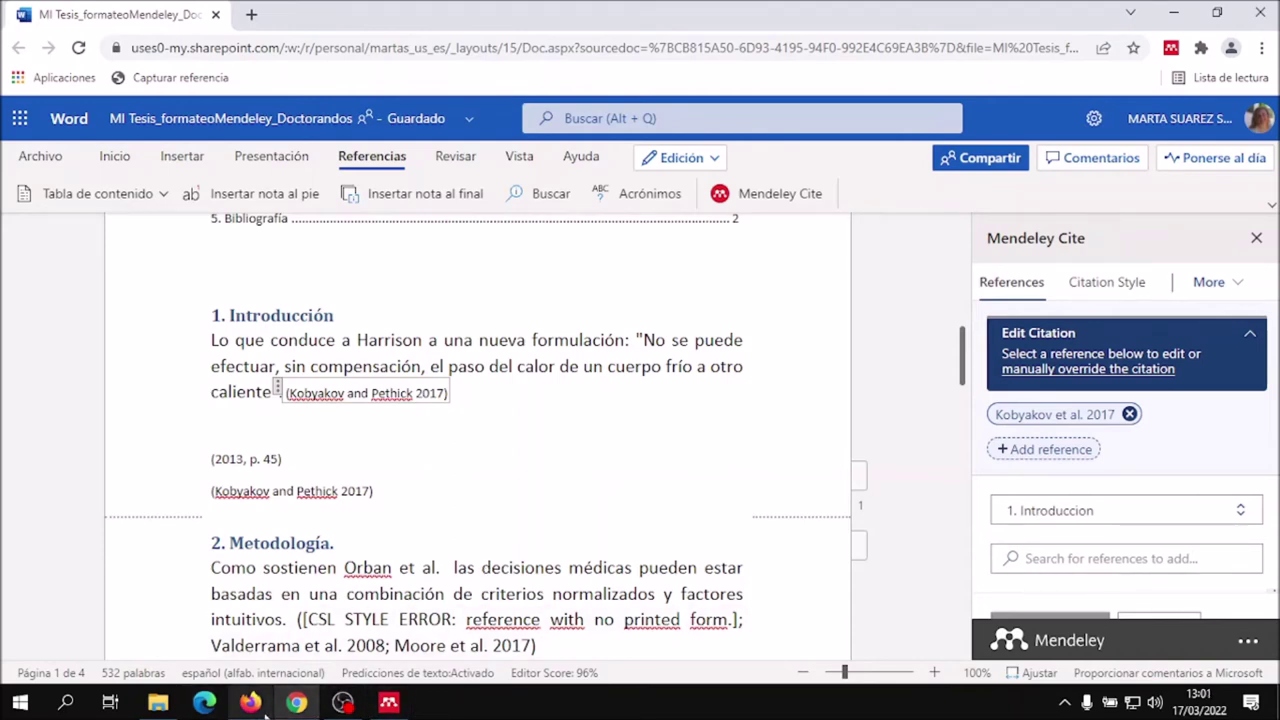
- Switch to Mendeley Reference Manager and check the annotations of the neutron star reference in 1. Introduccion, closing its details
click(389, 703)
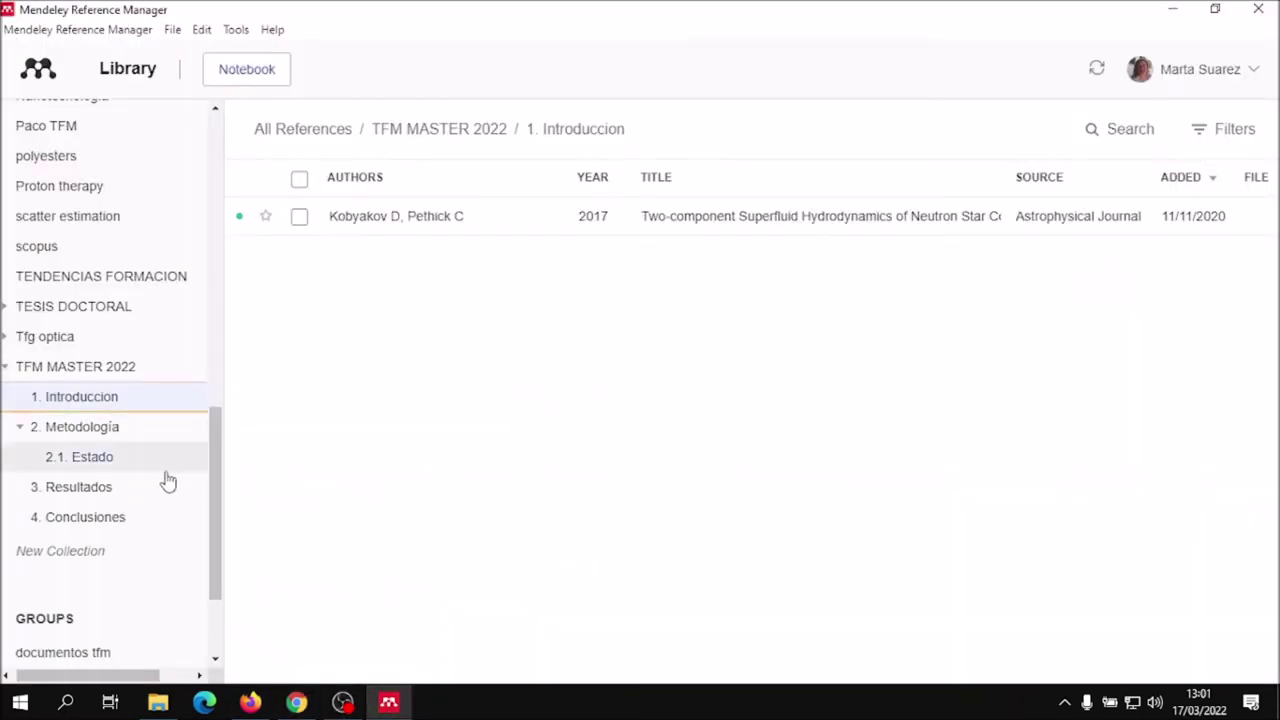
scroll(67, 366, up, 4)
scroll(67, 366, up, 3)
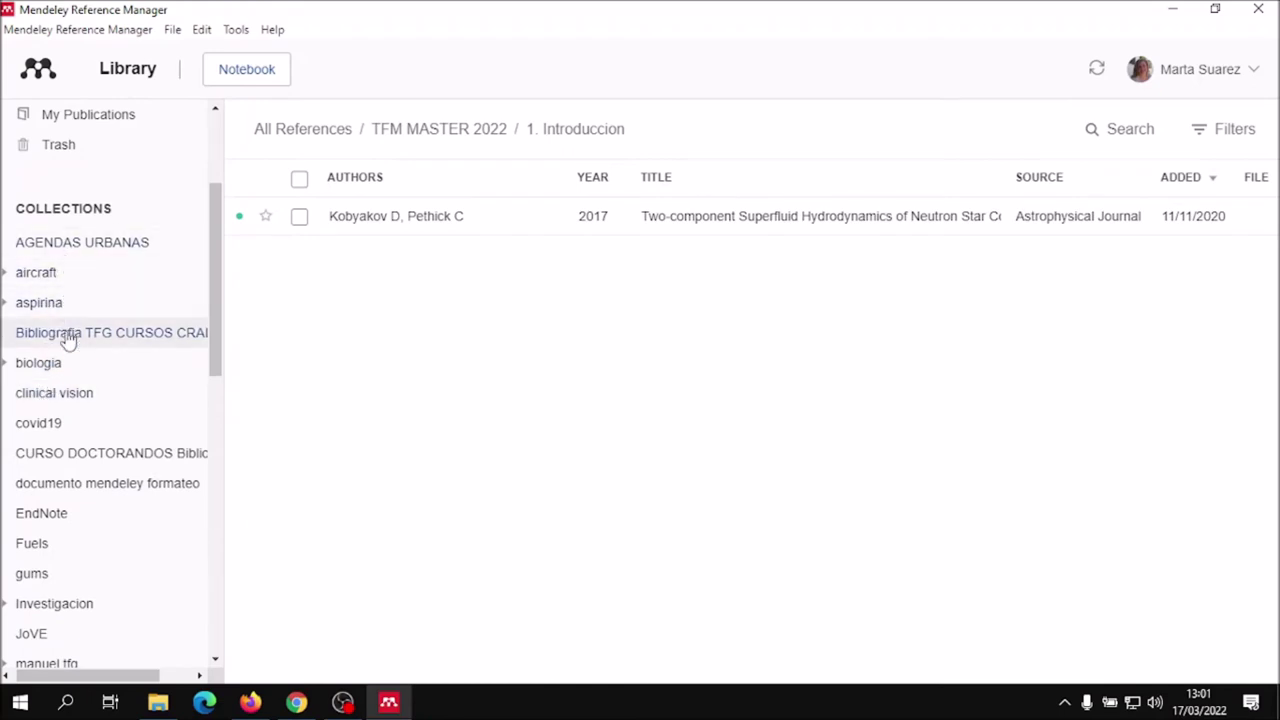
click(704, 233)
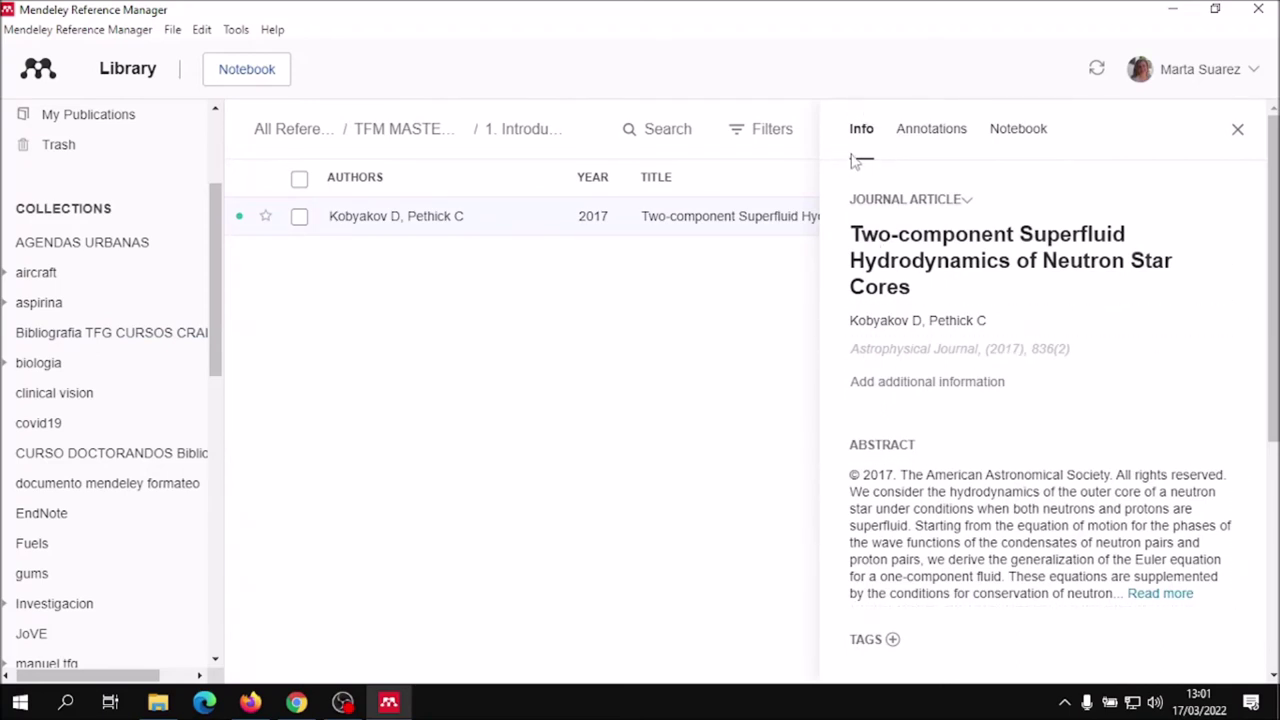
click(940, 142)
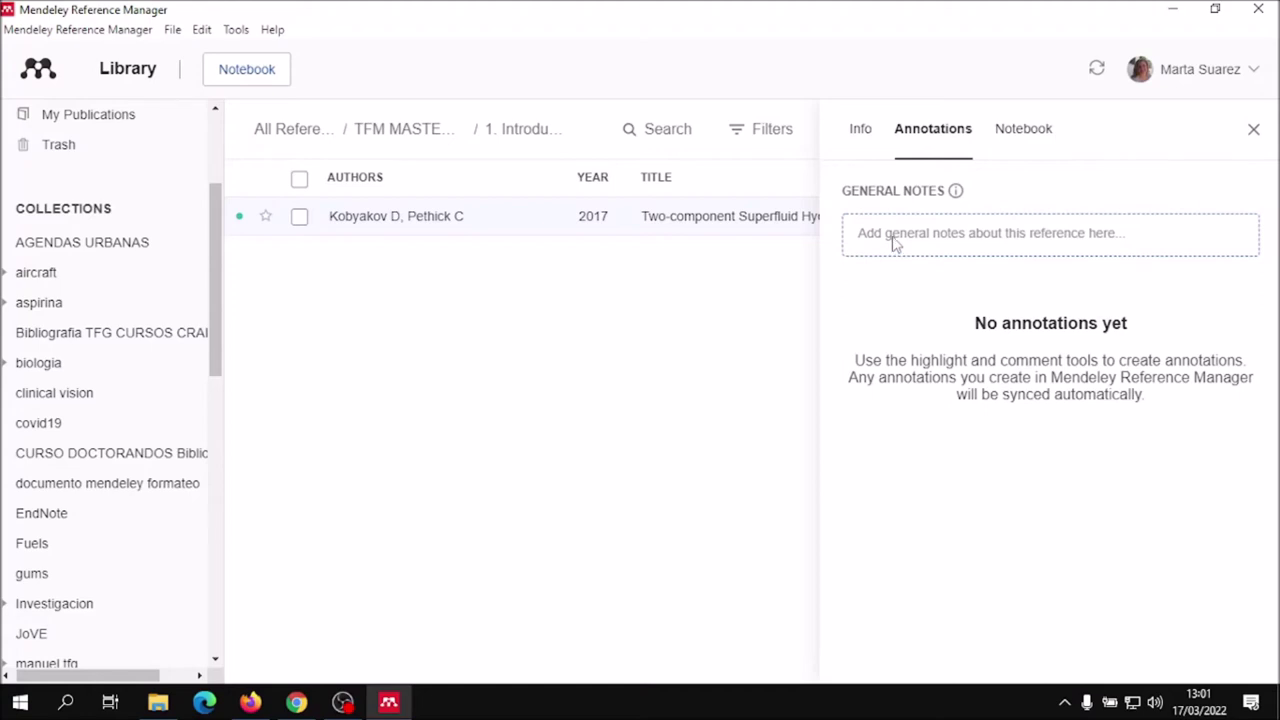
click(1252, 130)
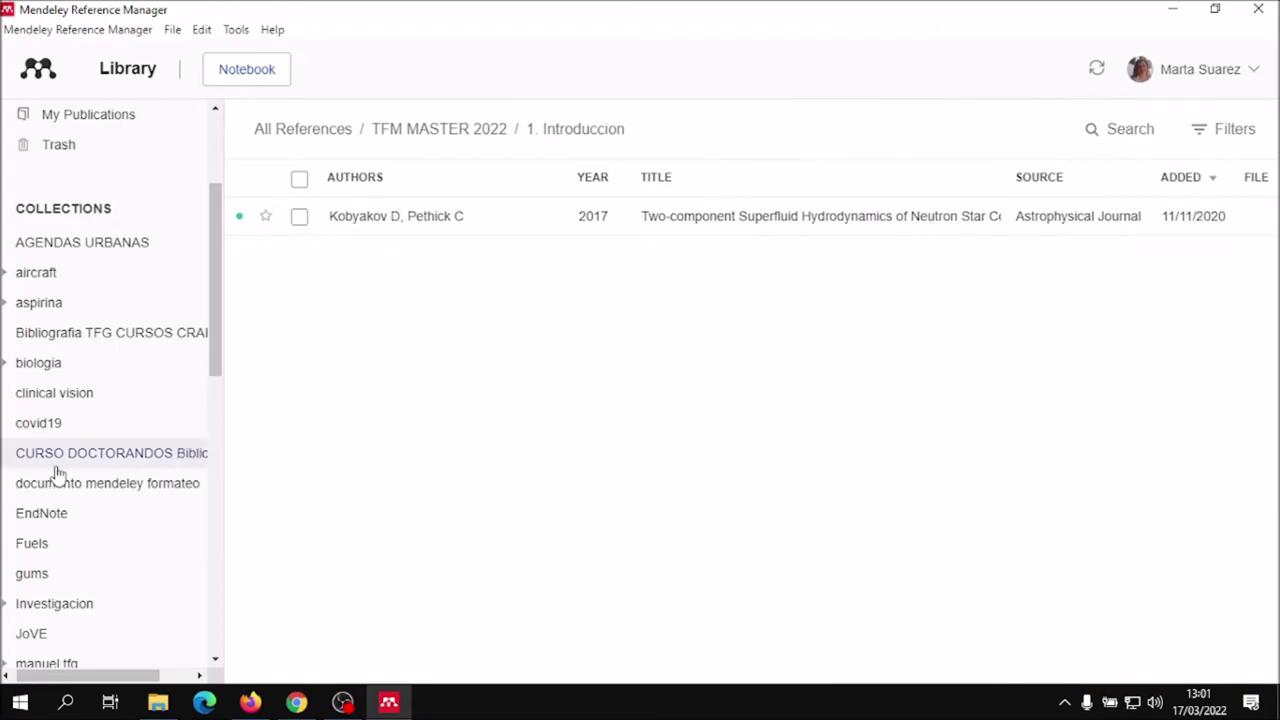
- Open the PDF attached to the "Terpenoides de labiadas" reference in the aspirina collection and show its annotations
click(61, 311)
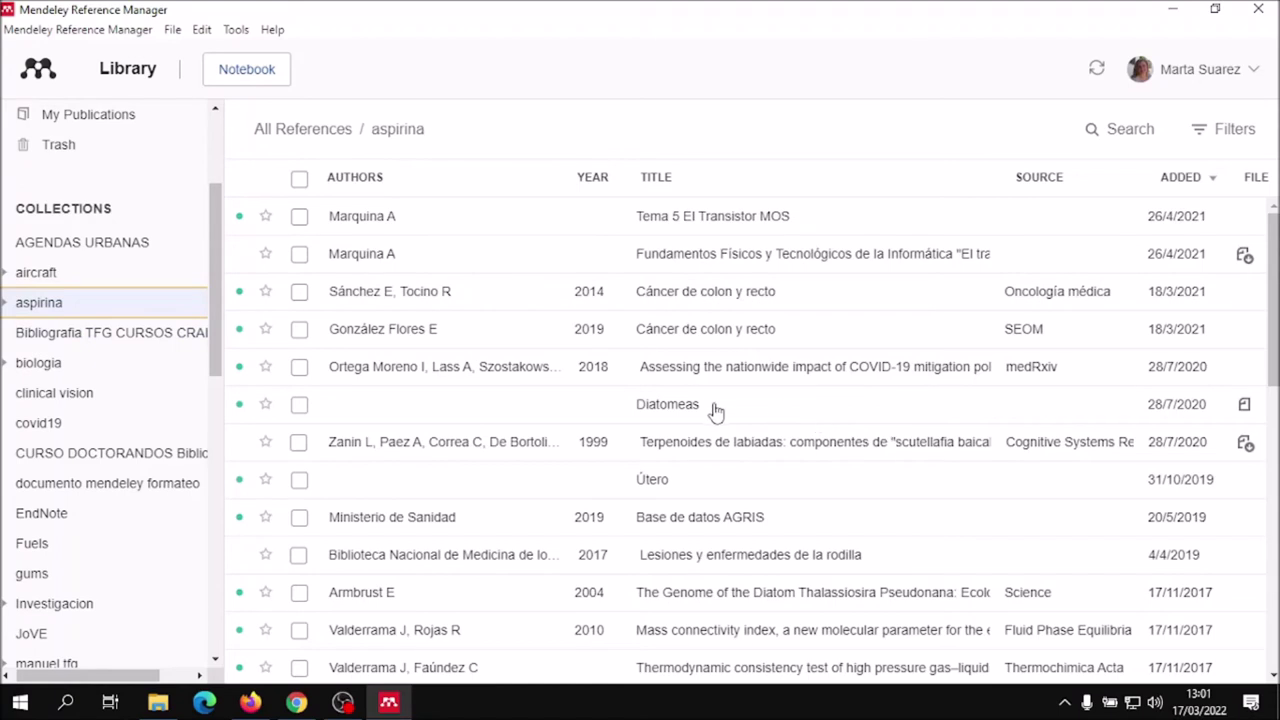
click(725, 452)
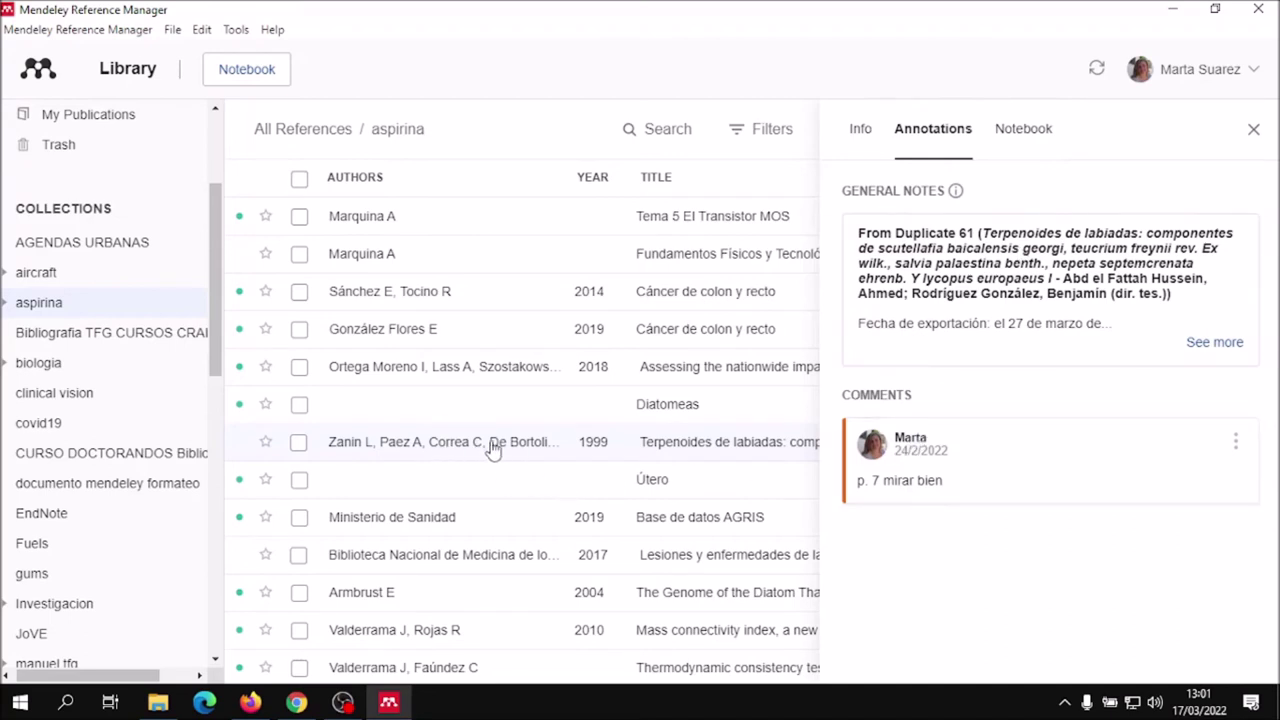
click(1256, 126)
click(1244, 447)
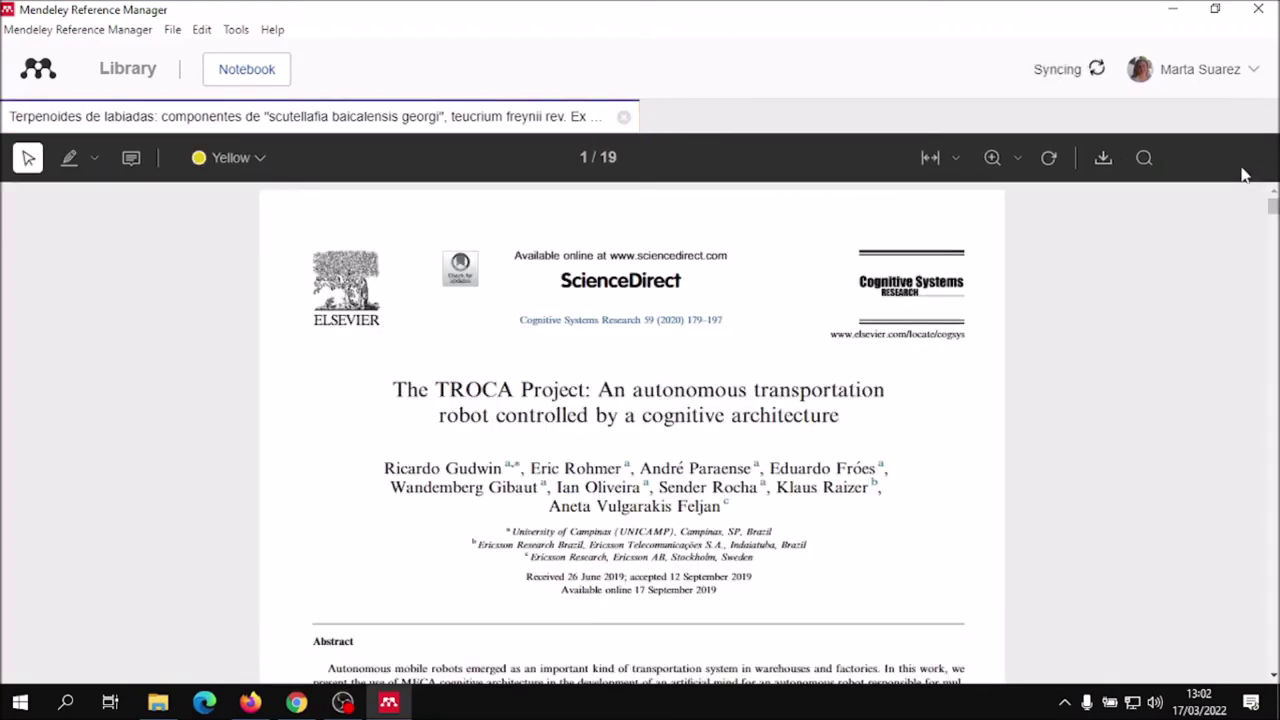
click(1244, 174)
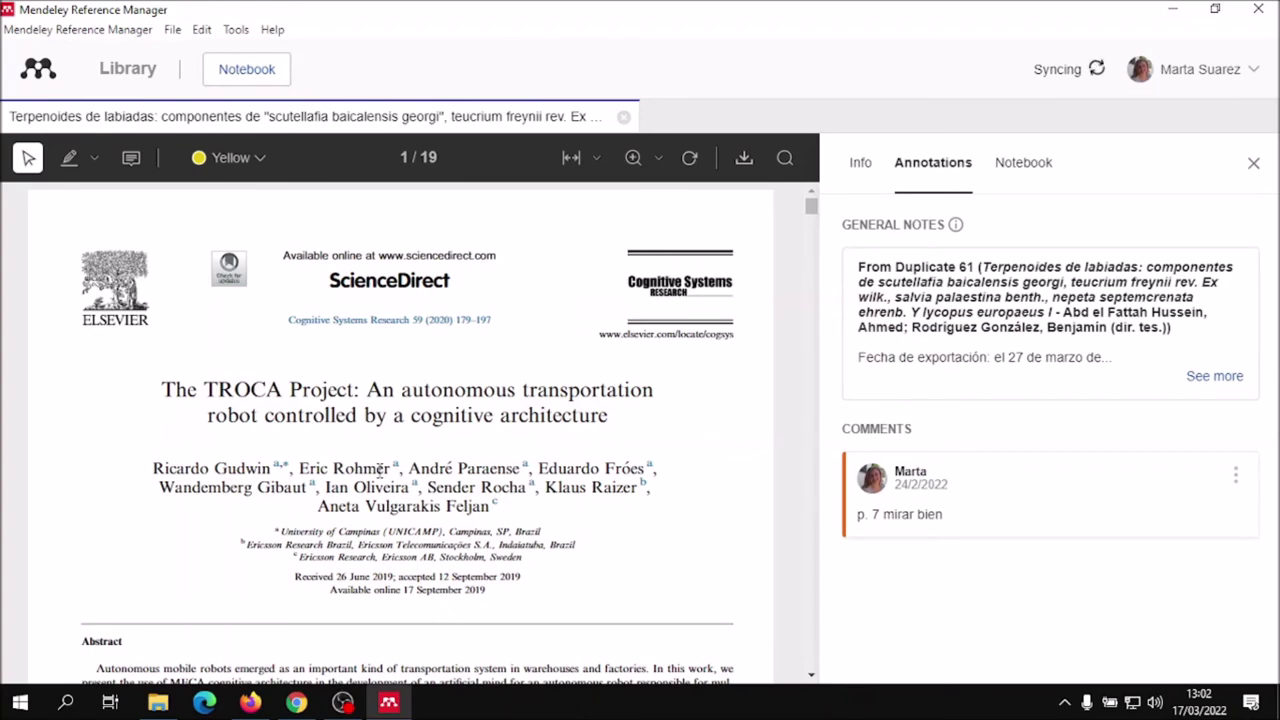
- Examine the highlighted passage in the PDF's Introduction alongside the reference's general notes and comments
scroll(381, 470, down, 3)
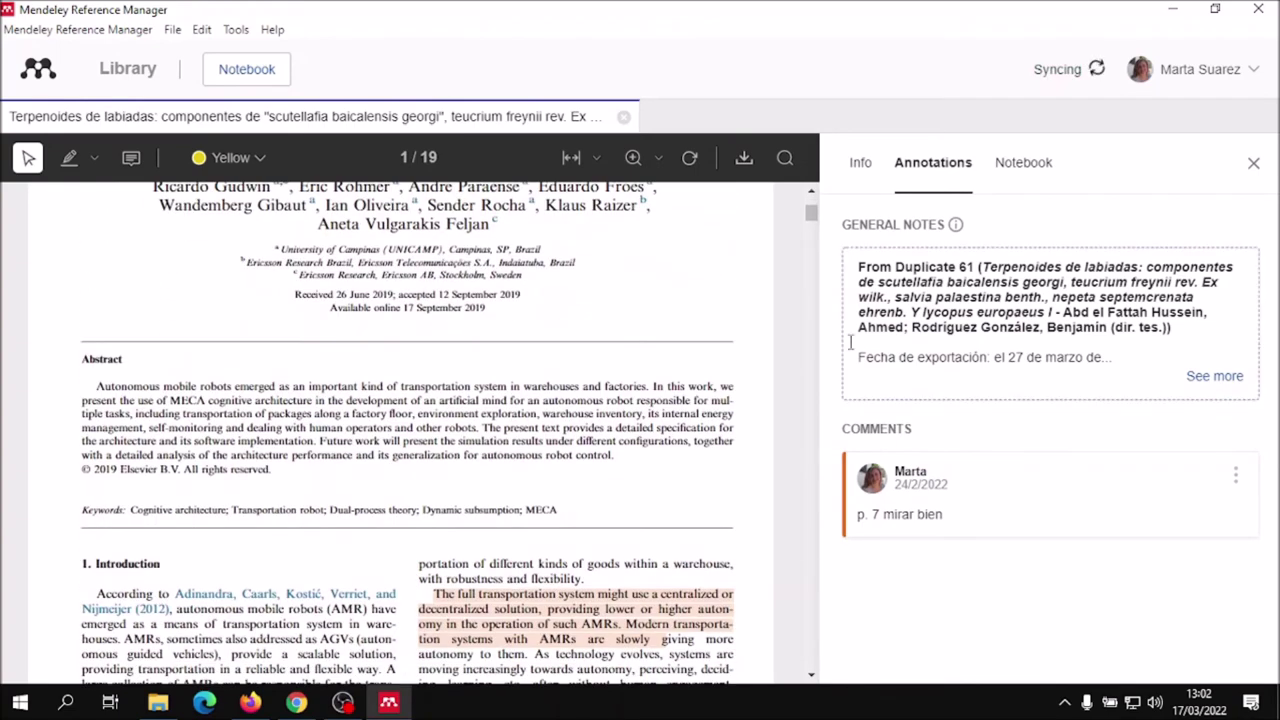
scroll(390, 443, down, 2)
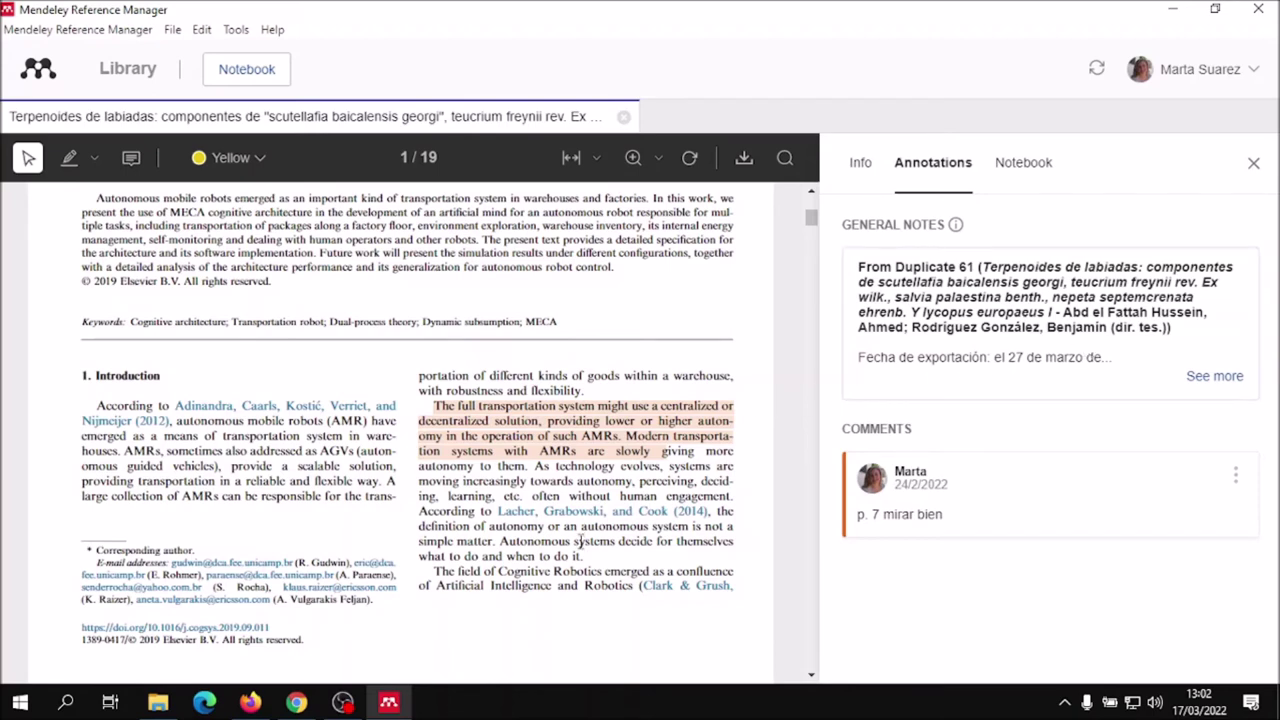
scroll(580, 541, down, 1)
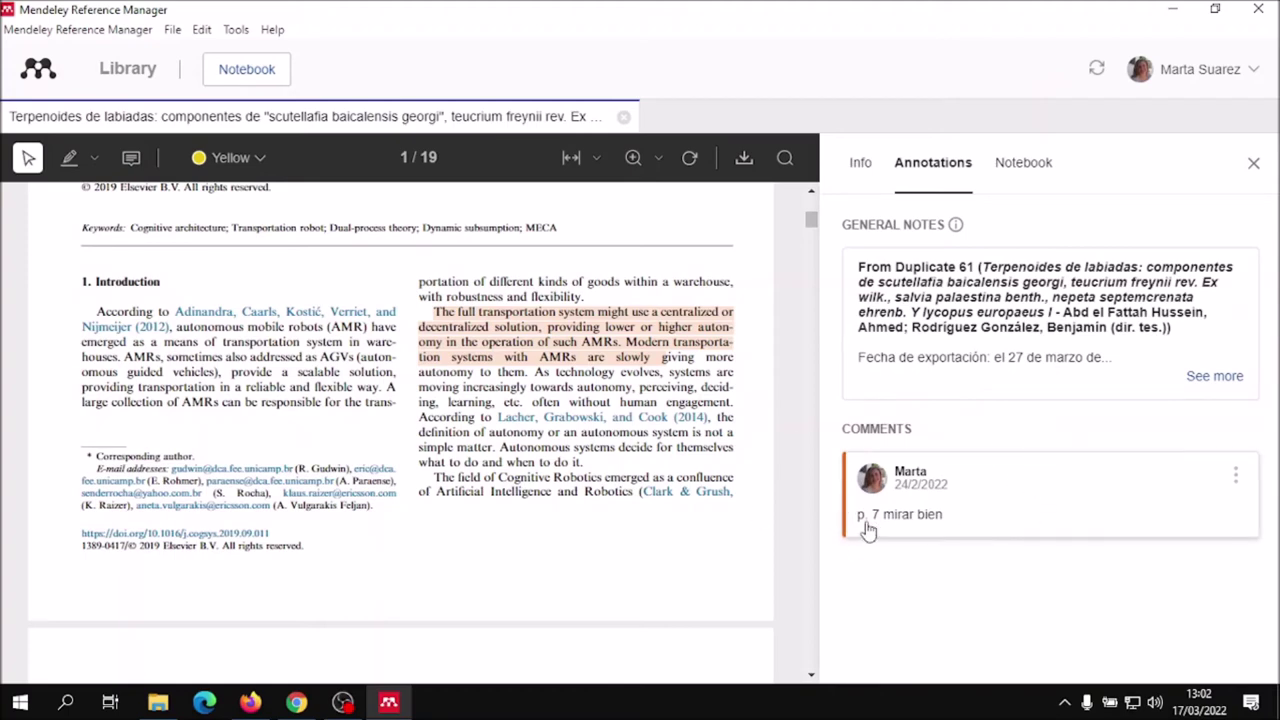
scroll(624, 483, down, 4)
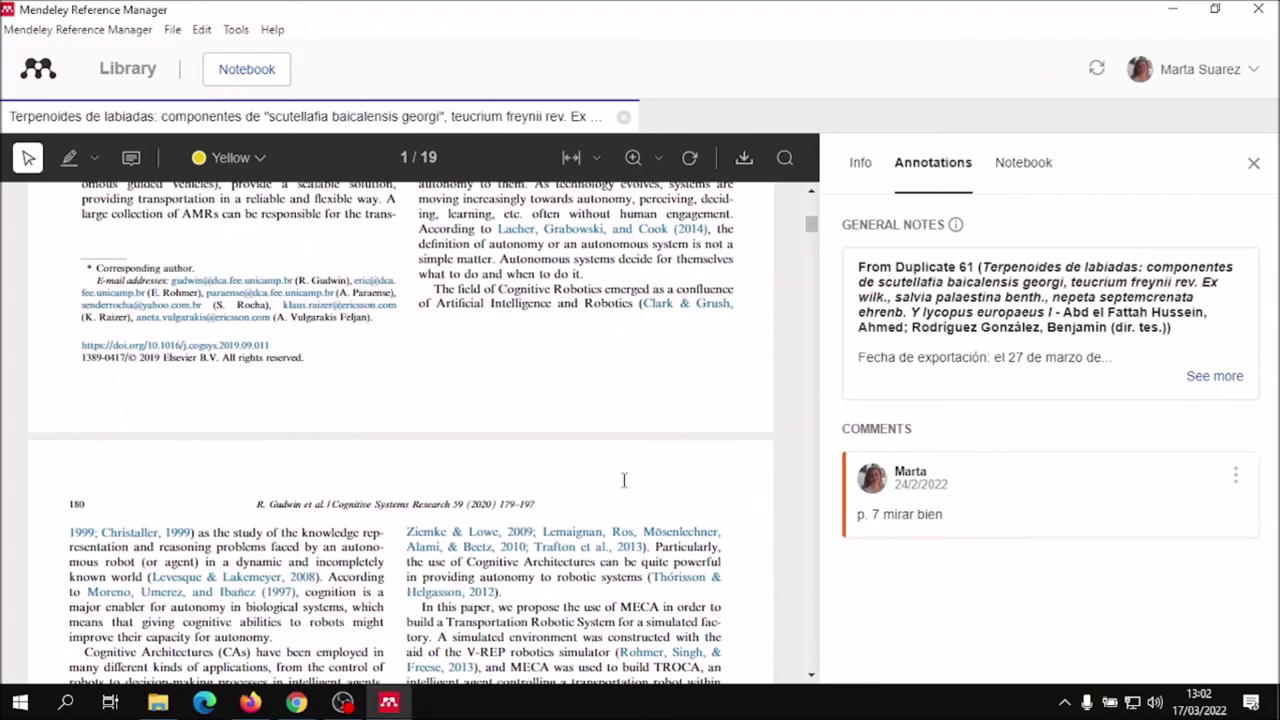
scroll(624, 483, up, 4)
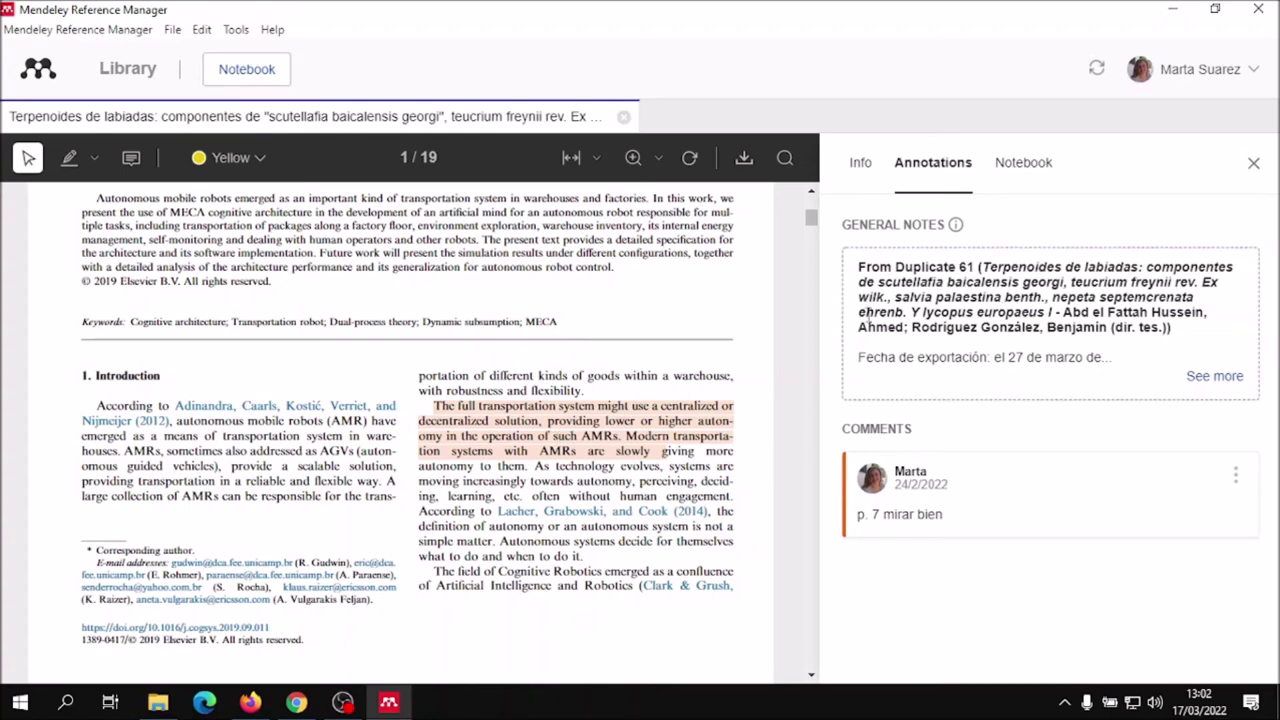
- Review the "Terpenoides de labiadas" reference's information, including abstract, tags, files, URLs and identifiers, closing the open PDF and continuing from the library
mouse_move(296, 708)
click(860, 175)
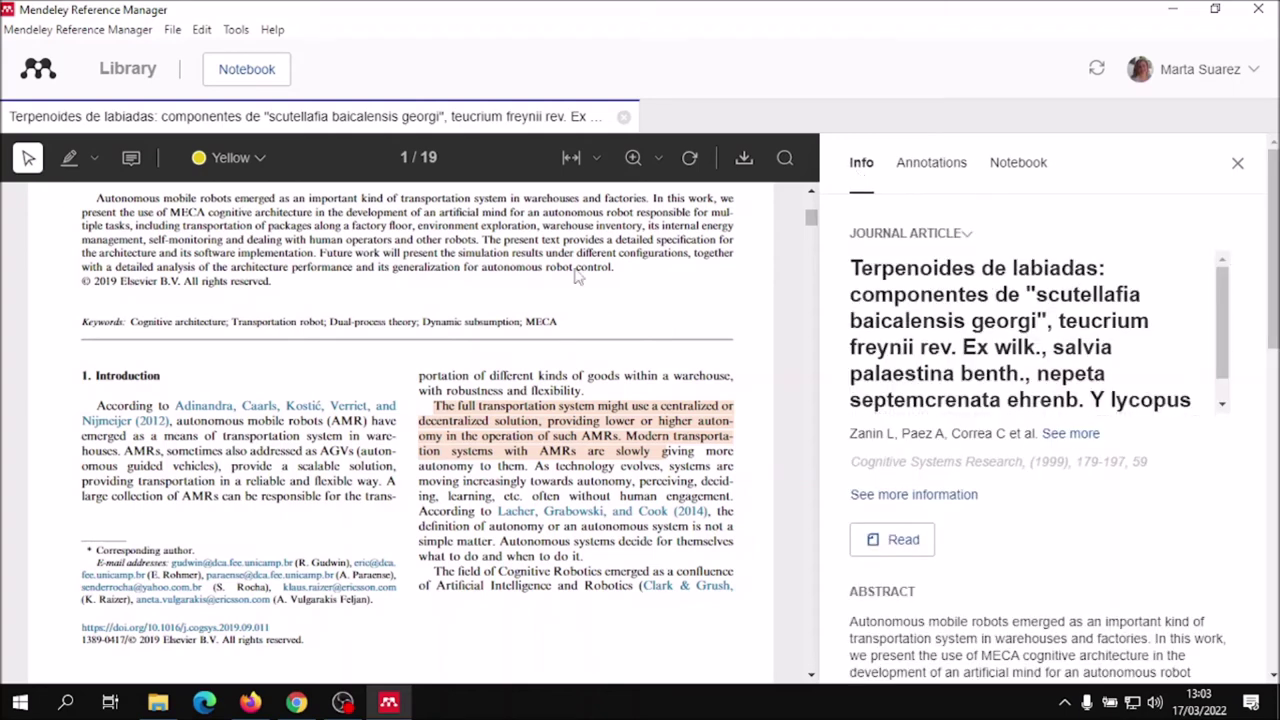
scroll(997, 310, down, 1)
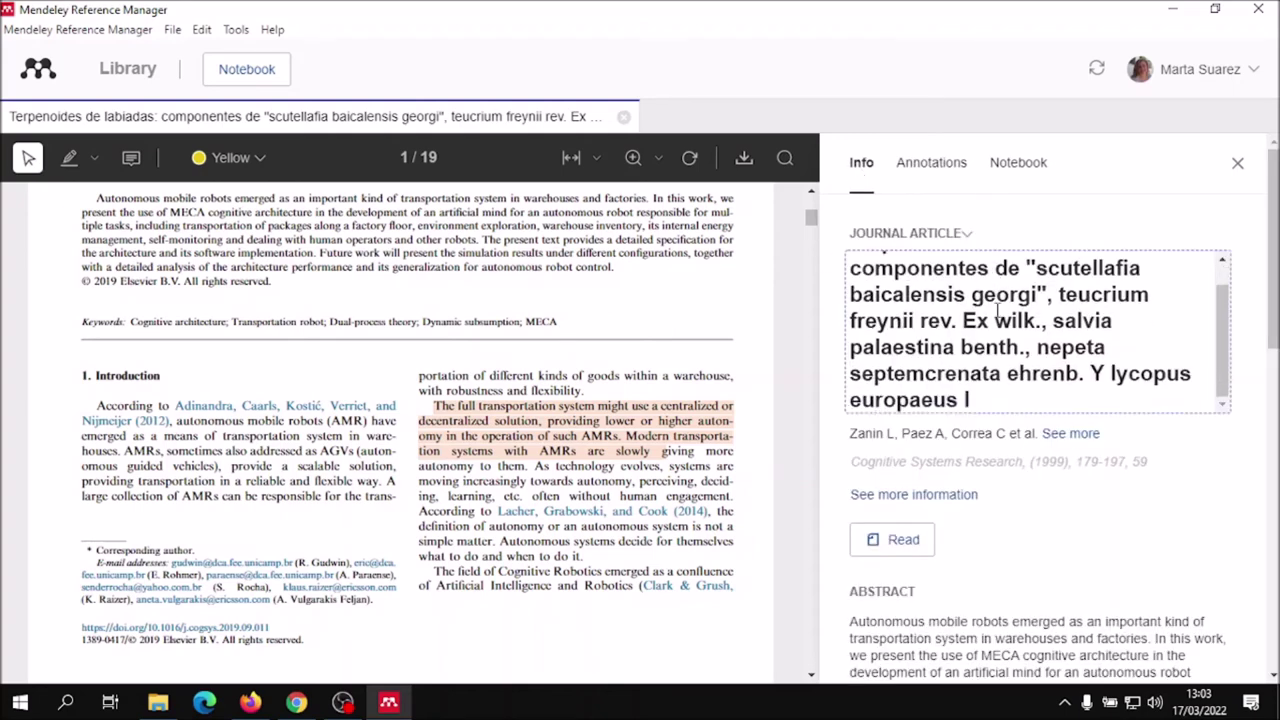
scroll(1137, 486, down, 5)
scroll(868, 440, up, 1)
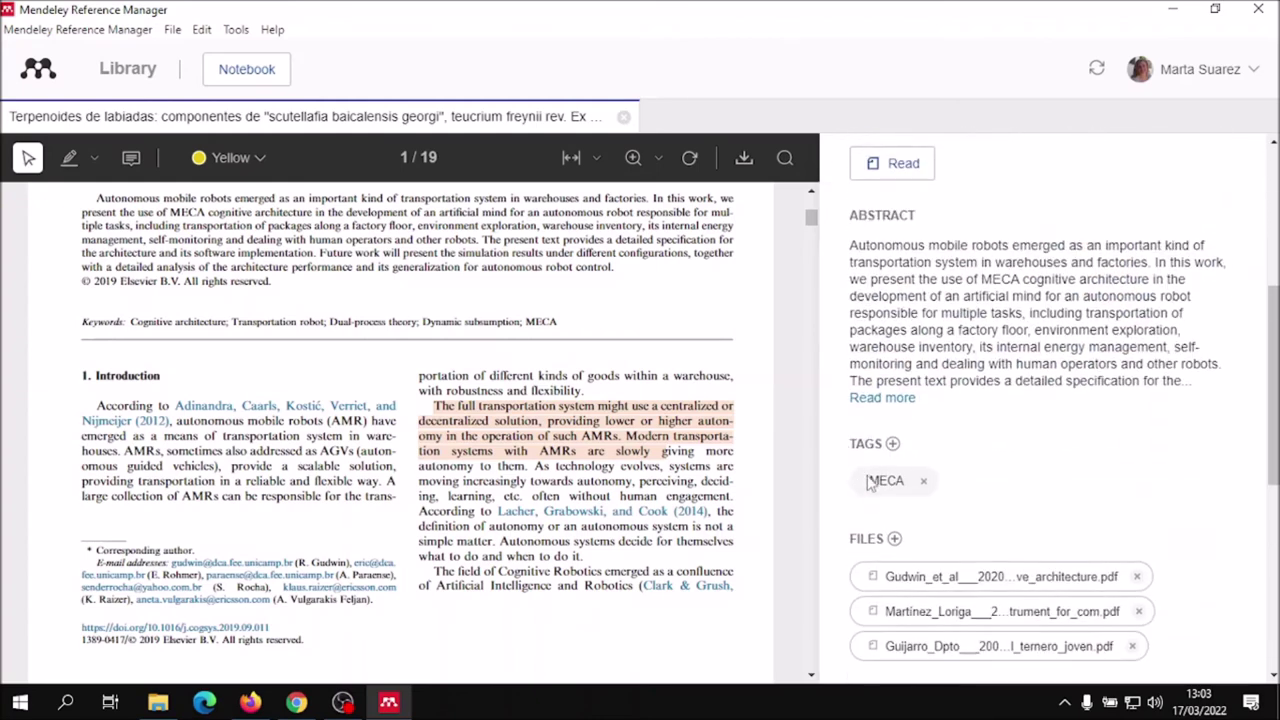
click(623, 117)
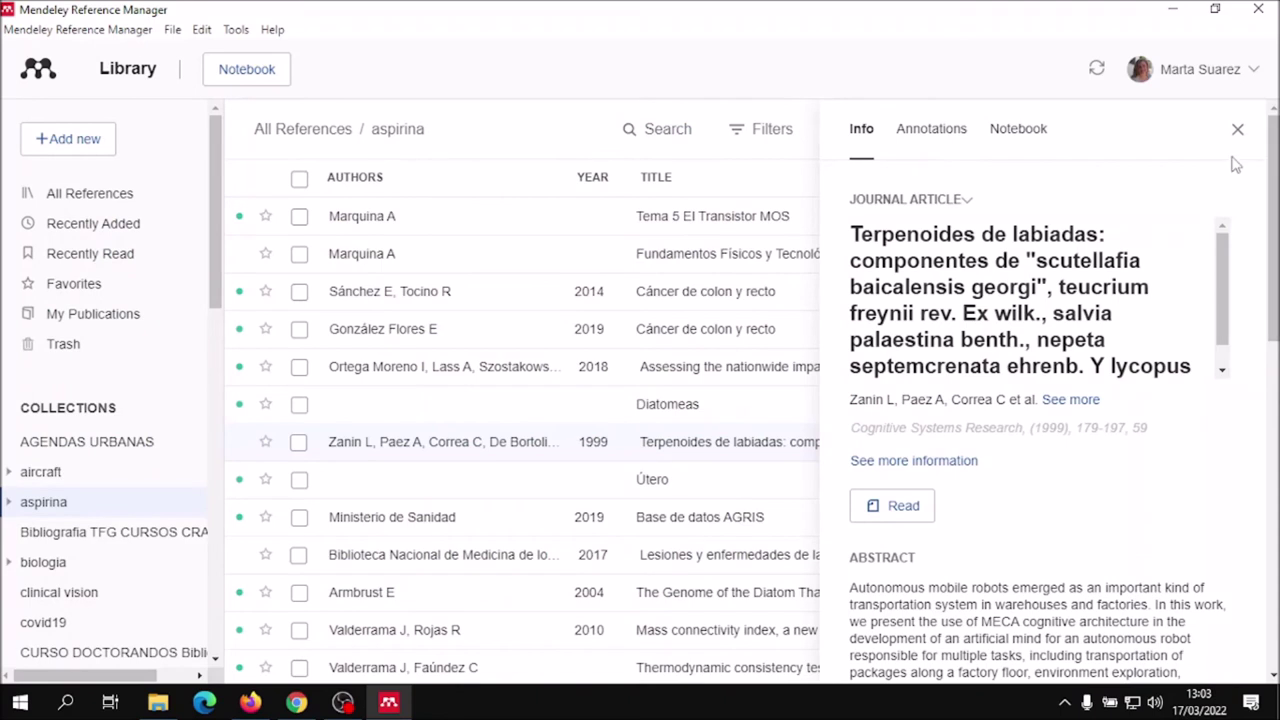
scroll(1048, 500, down, 5)
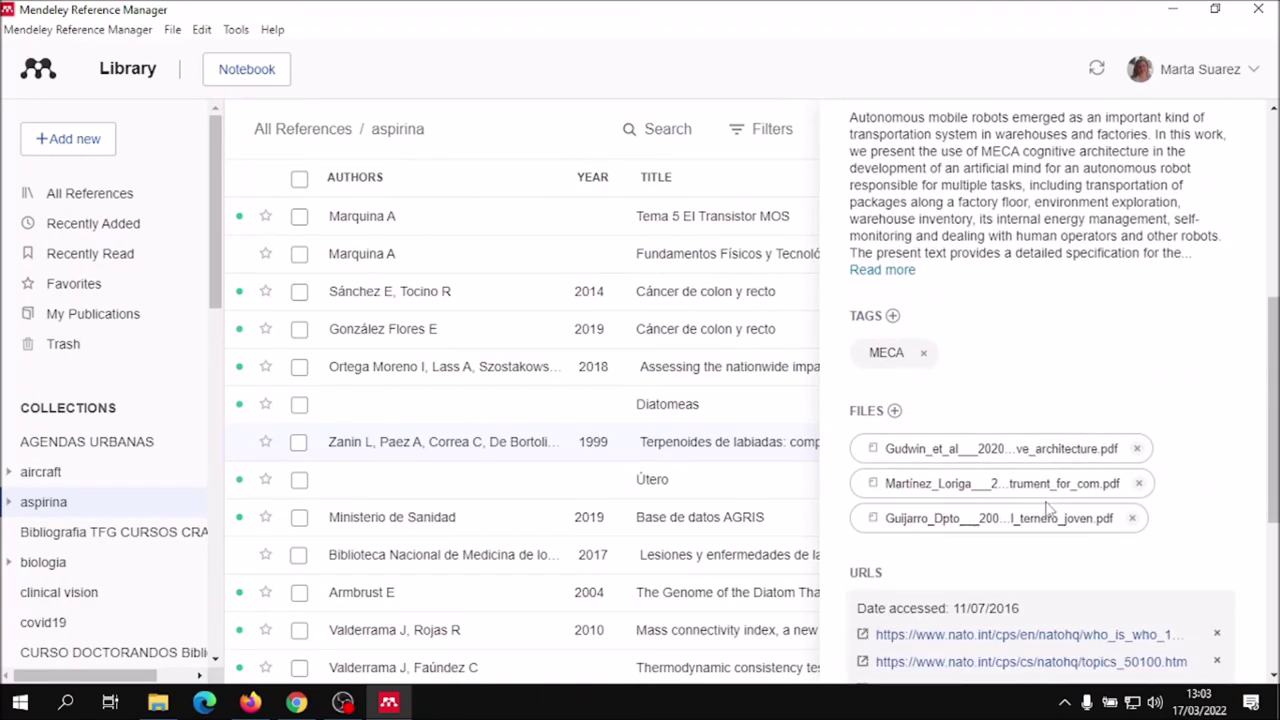
scroll(1048, 509, down, 2)
scroll(1048, 509, down, 2)
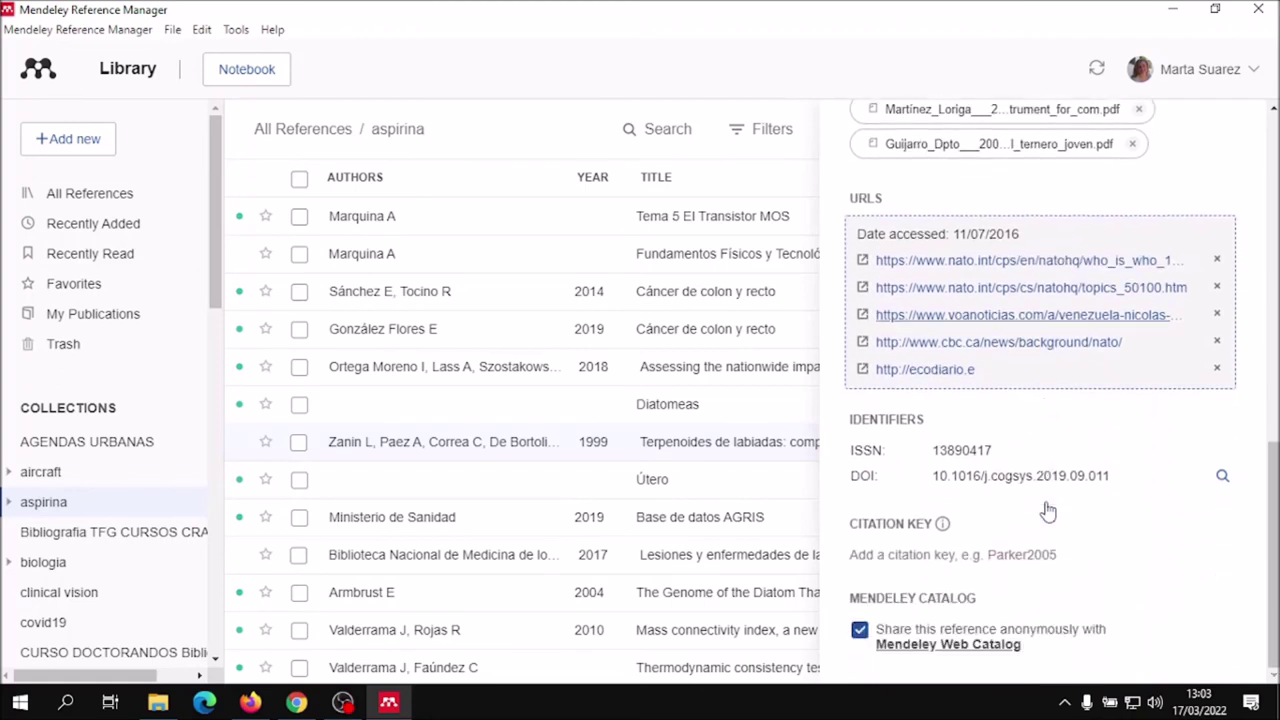
scroll(1040, 450, up, 10)
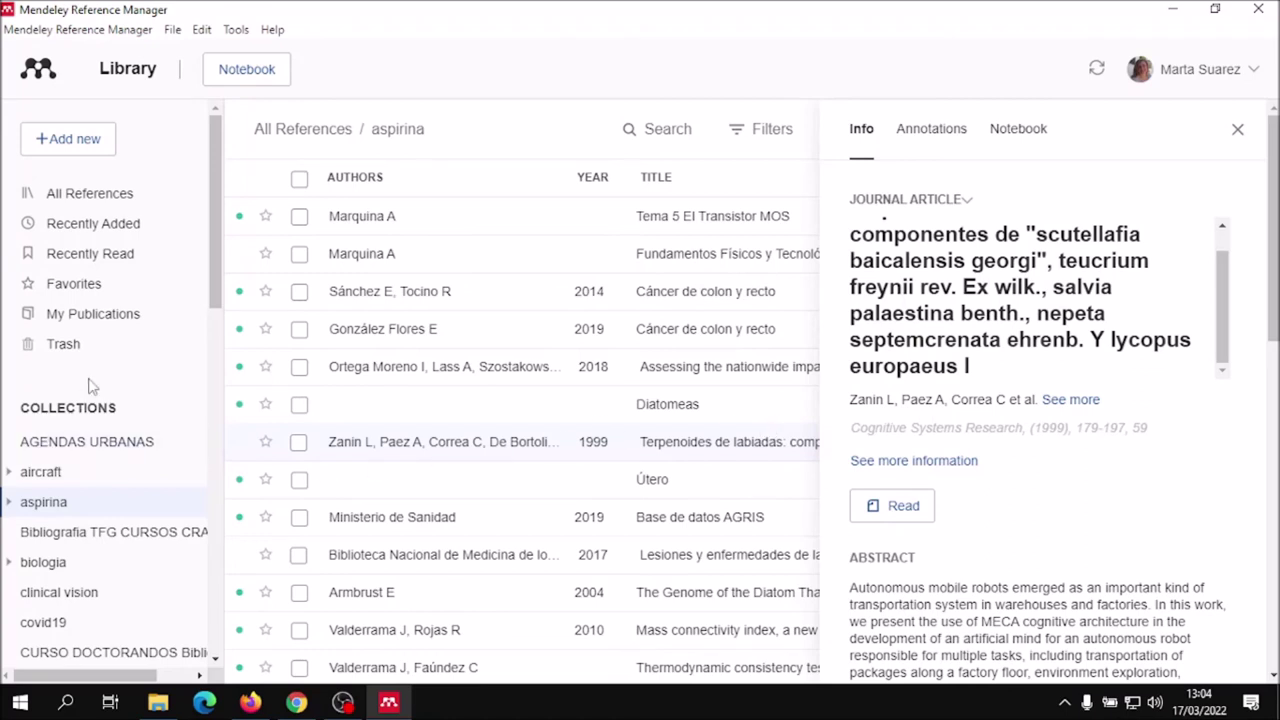
- Show All References without the details pane and search them for "modo baja frecuencia"
click(116, 197)
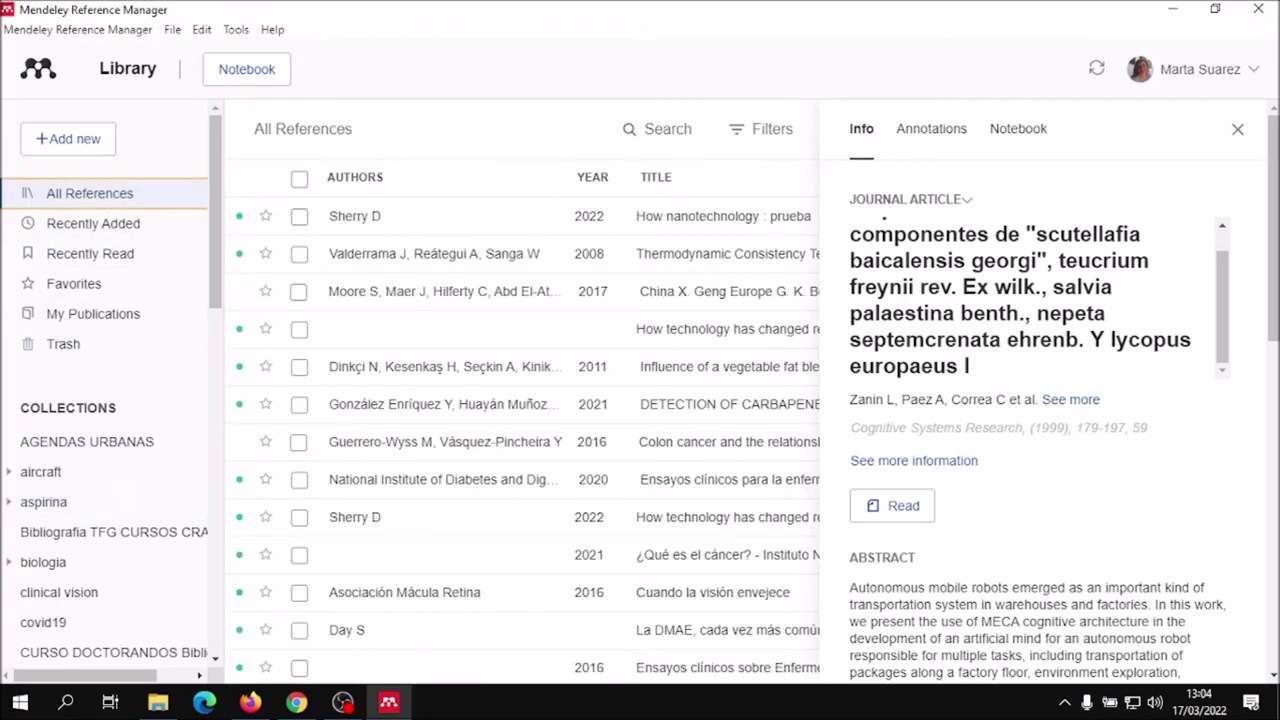
click(1237, 129)
scroll(157, 435, down, 9)
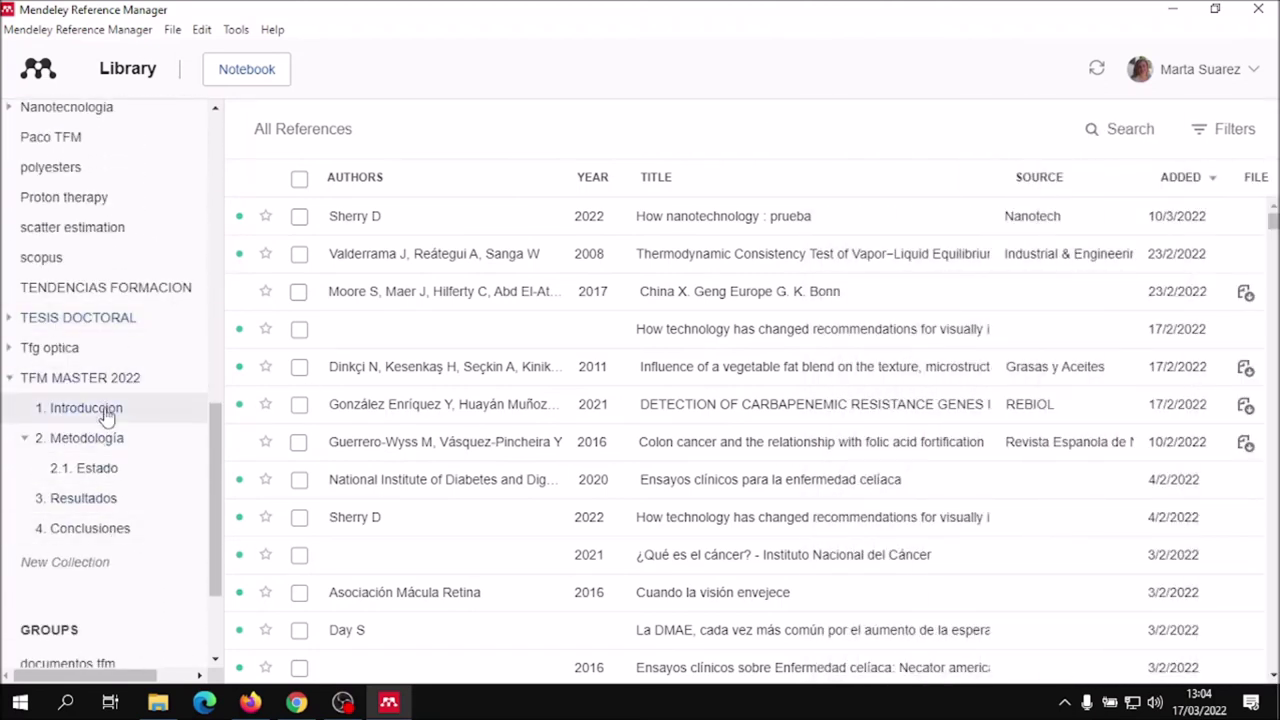
scroll(103, 434, up, 3)
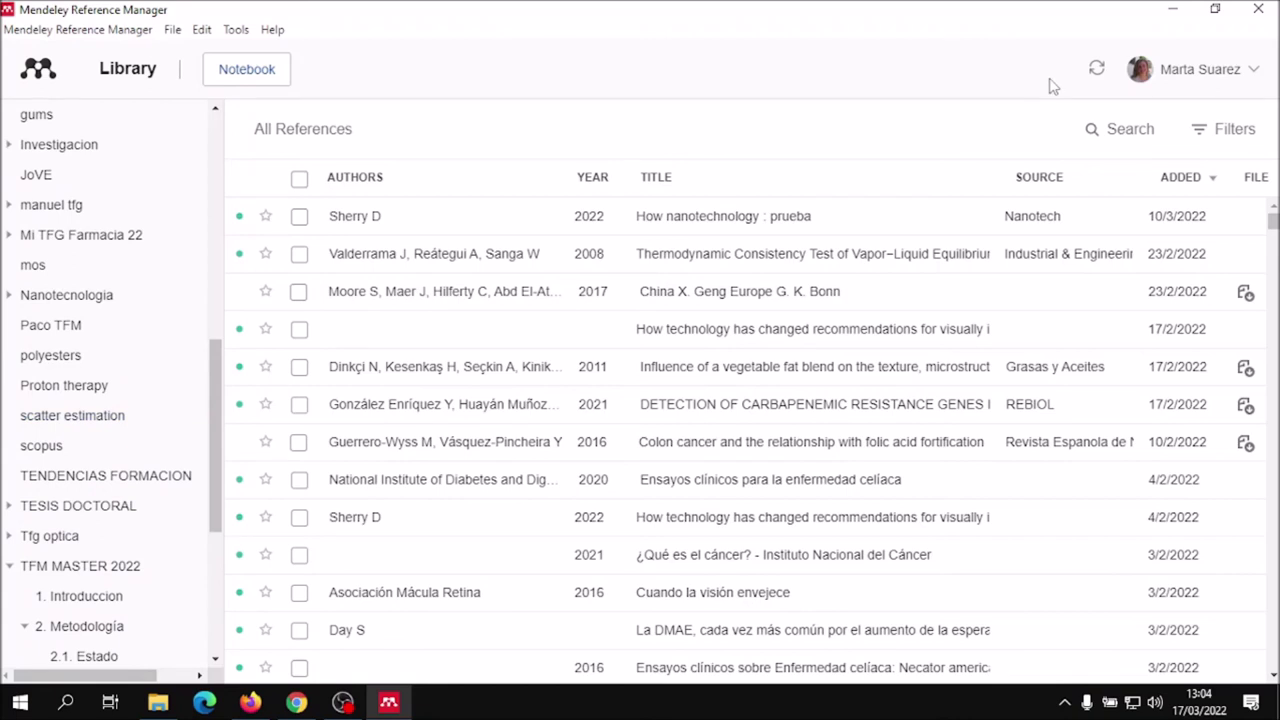
click(1110, 133)
click(1010, 135)
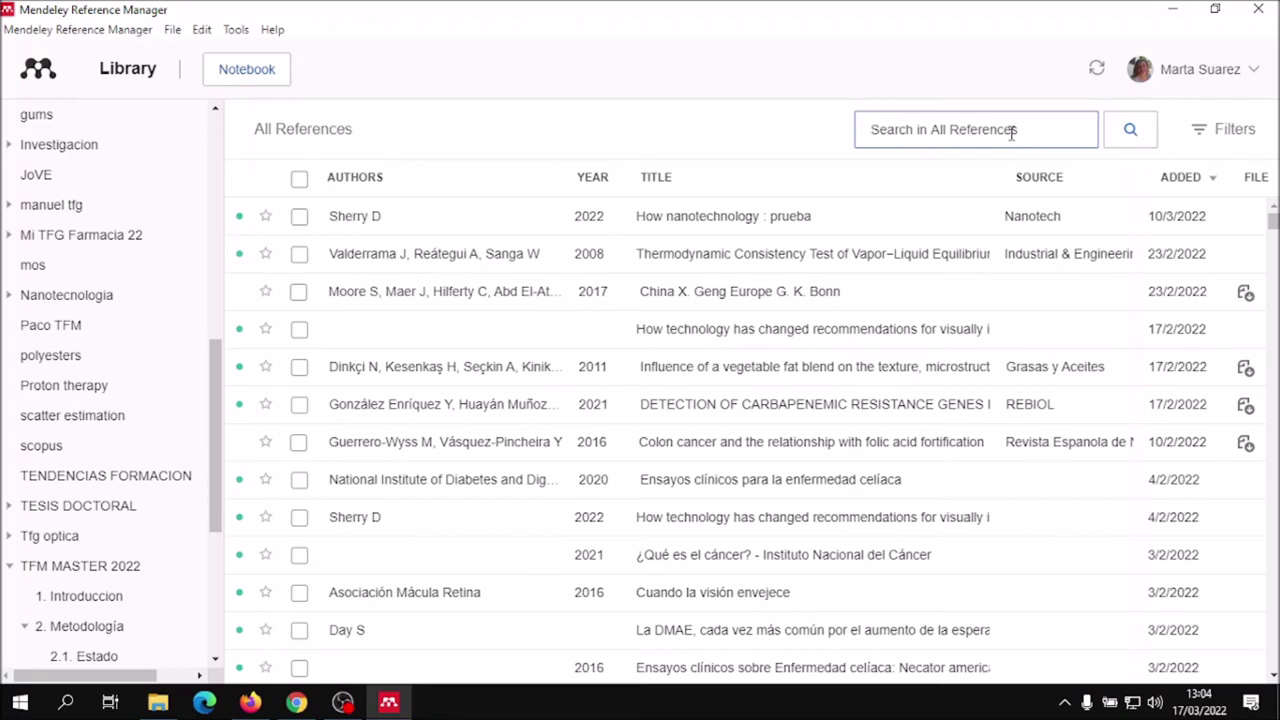
text(modo)
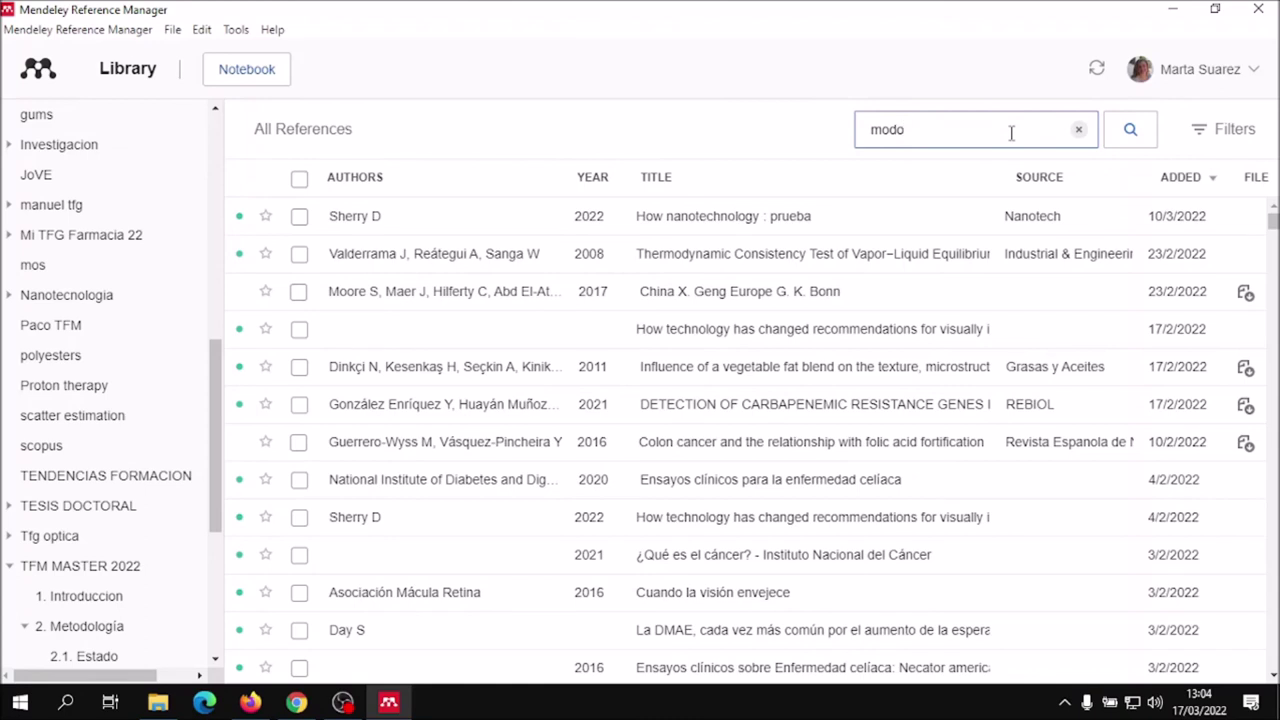
text( baja frecuencia)
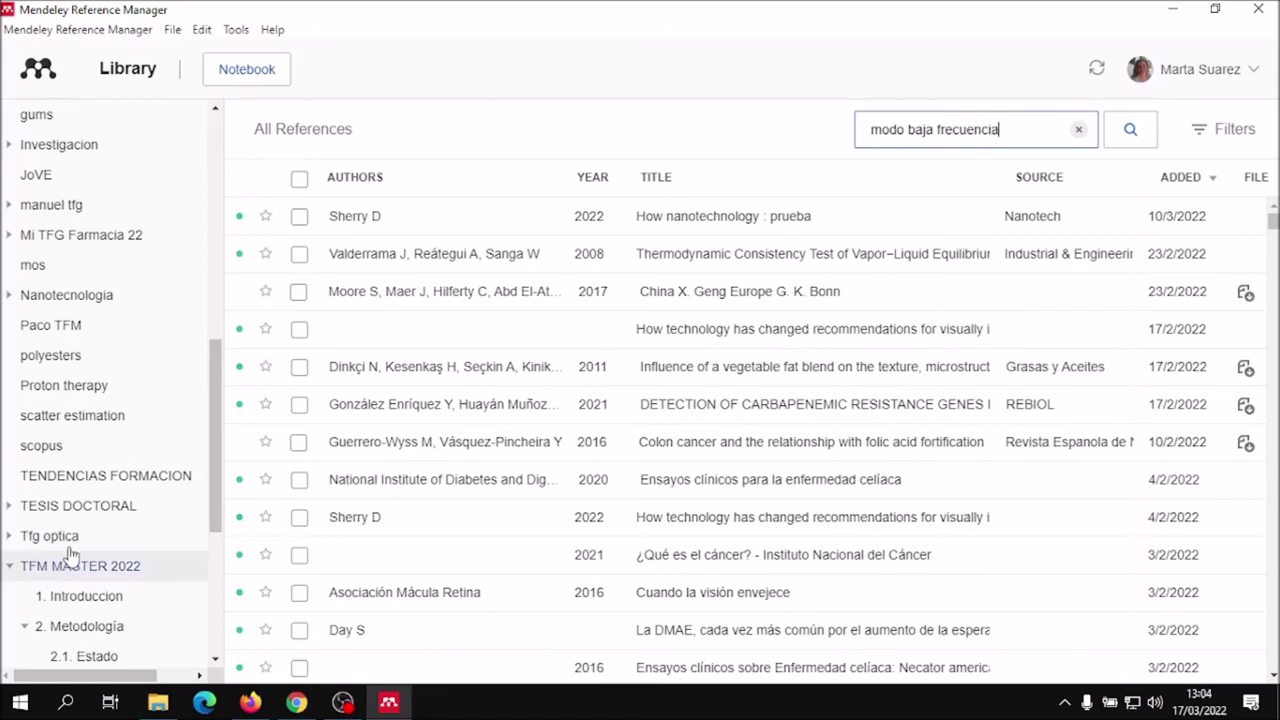
scroll(104, 371, up, 7)
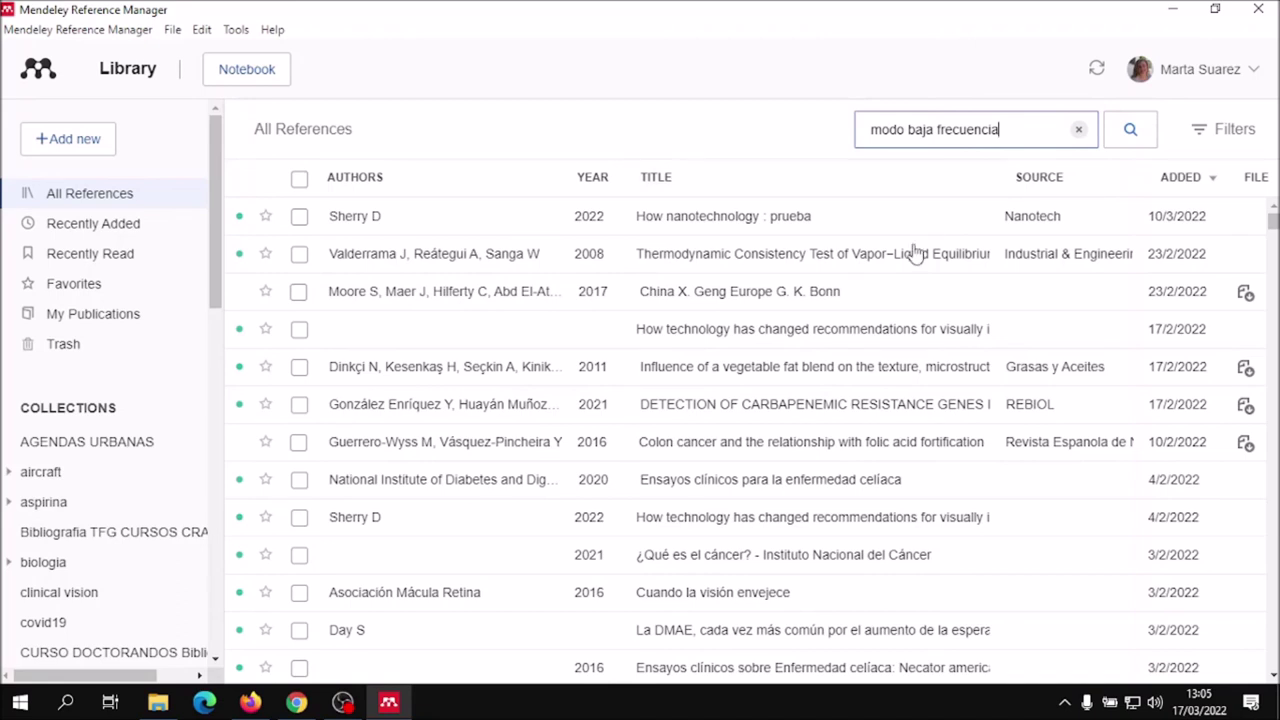
click(1130, 134)
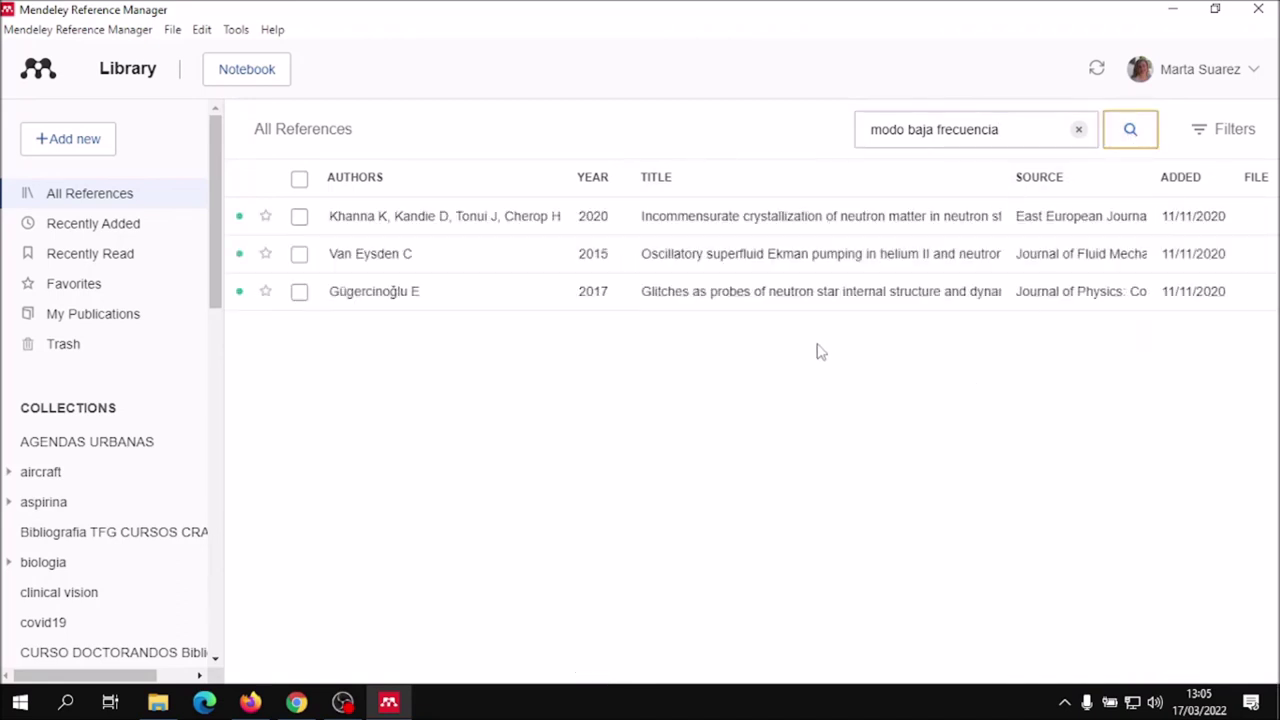
- Open each reference found for "modo baja frecuencia" in turn and examine its tags, comparing them with the collection list
click(858, 226)
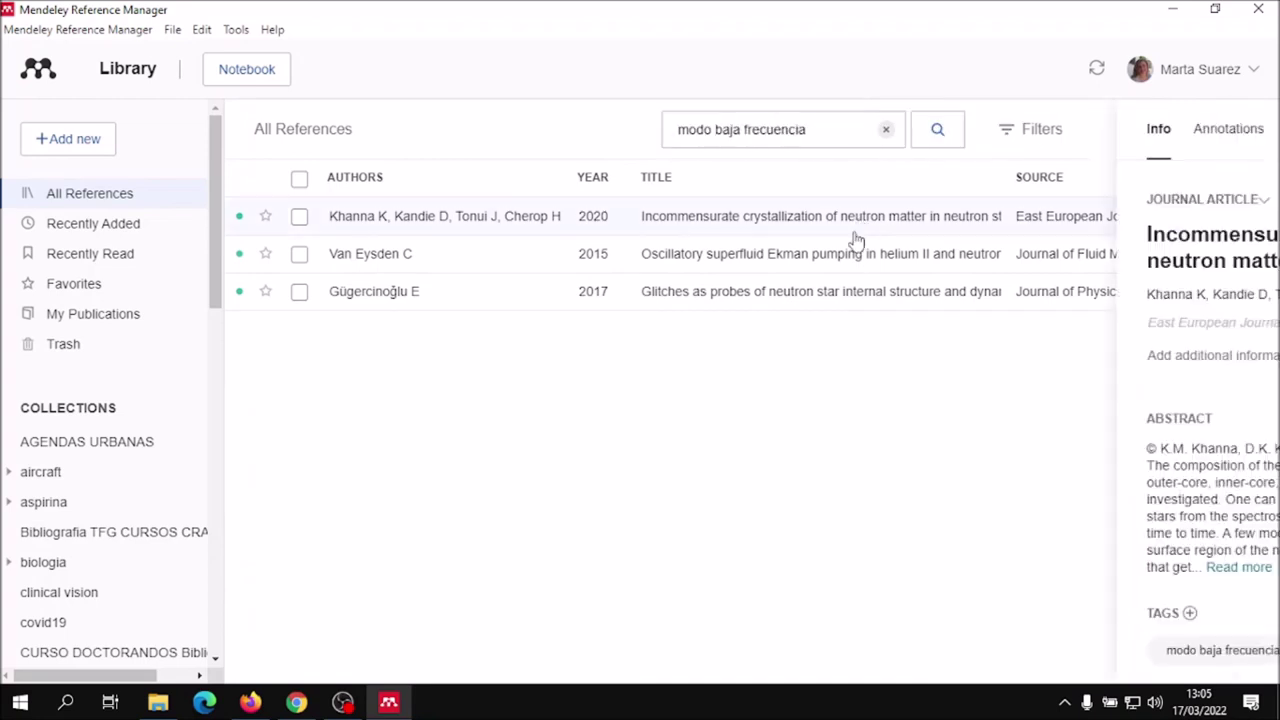
click(666, 262)
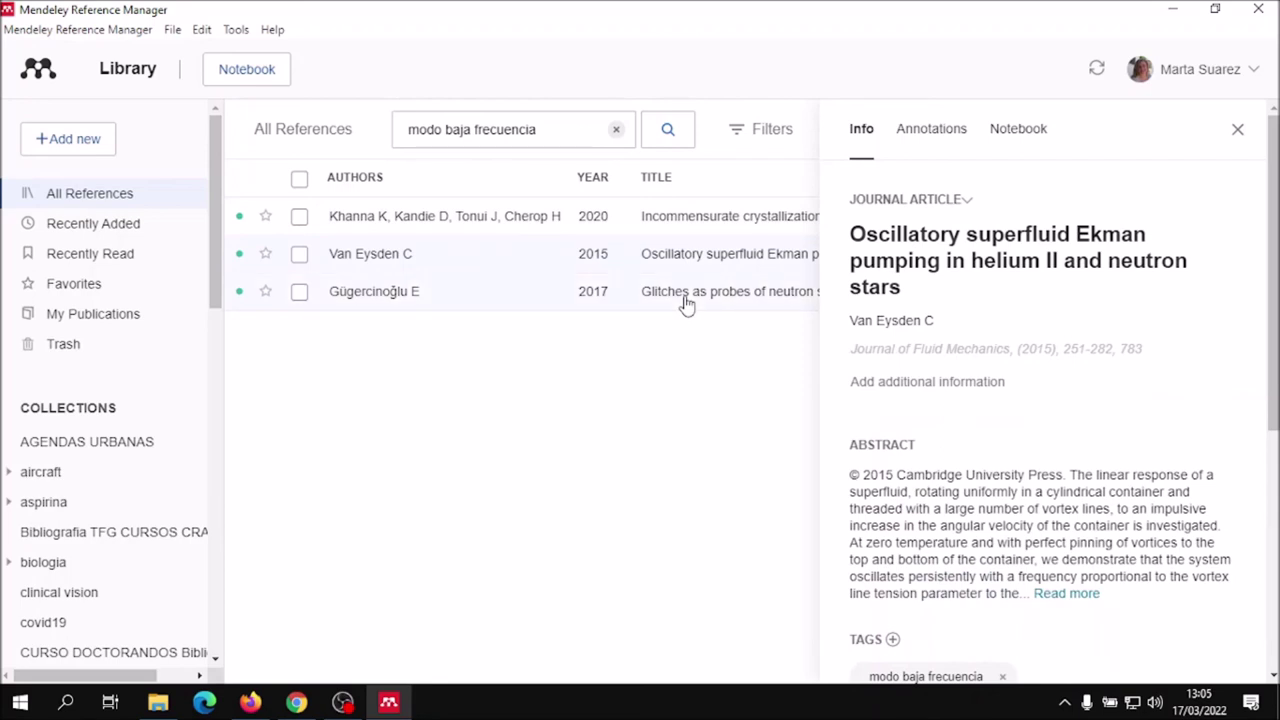
click(686, 300)
scroll(900, 340, down, 5)
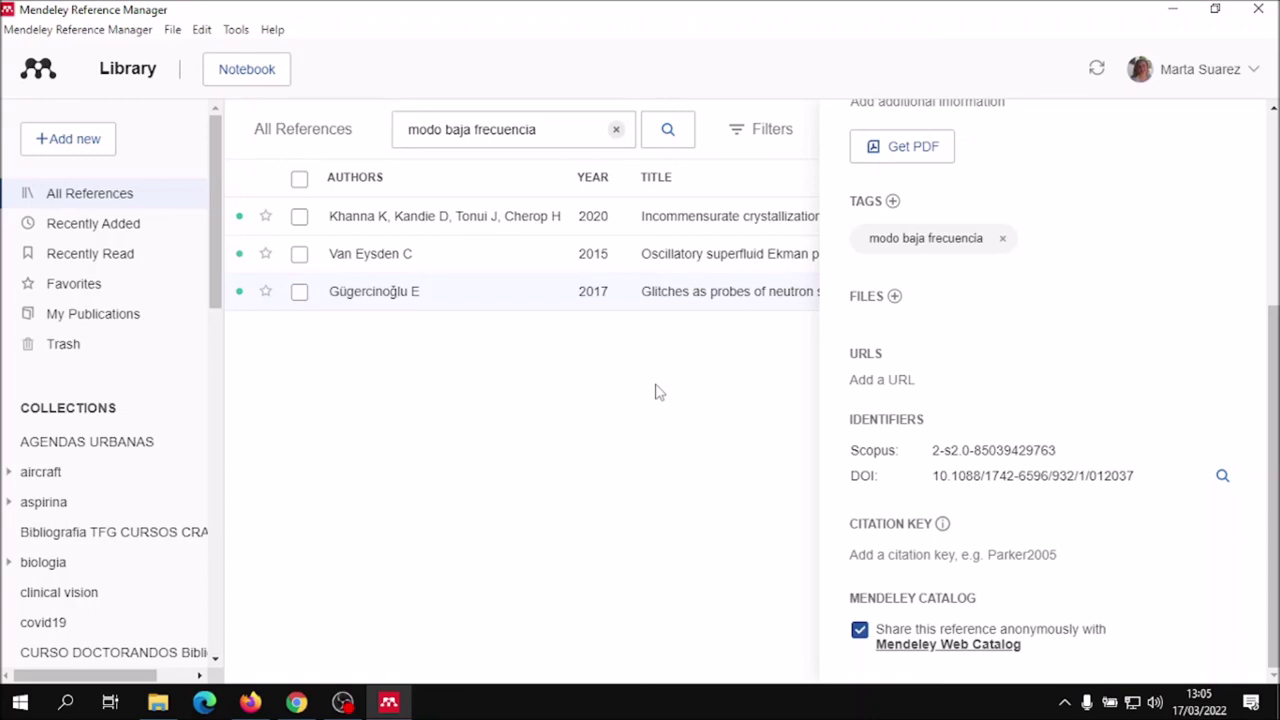
scroll(100, 549, down, 5)
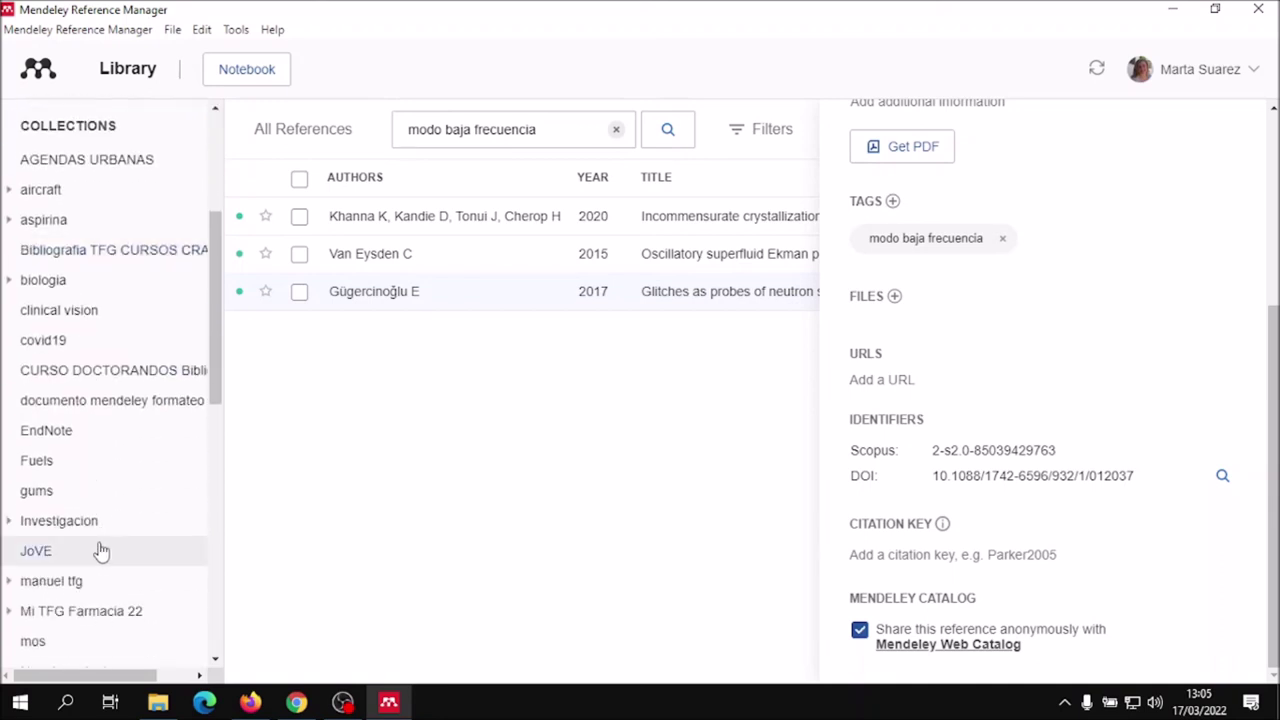
scroll(100, 530, down, 2)
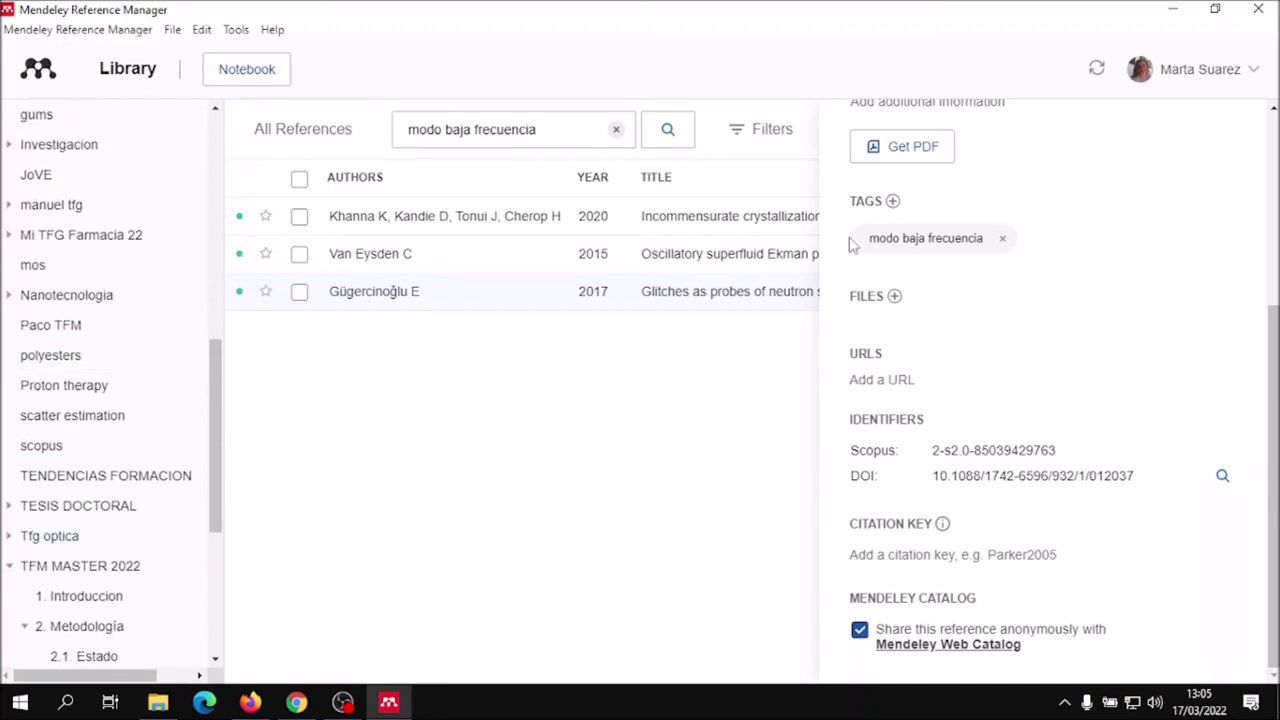